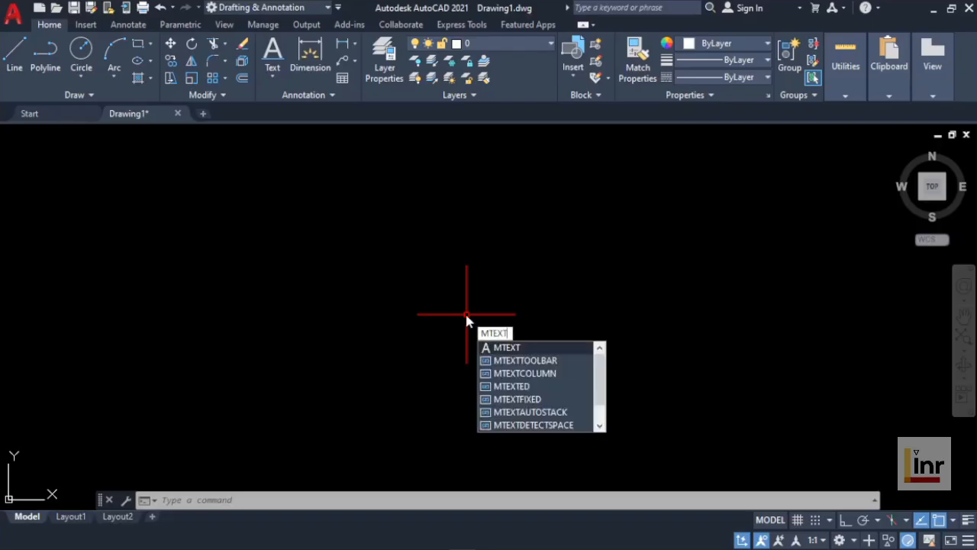
Step: Start a multiline text and define its text box with two opposite corners in the empty drawing area
{"action": "key", "text": "Return"}
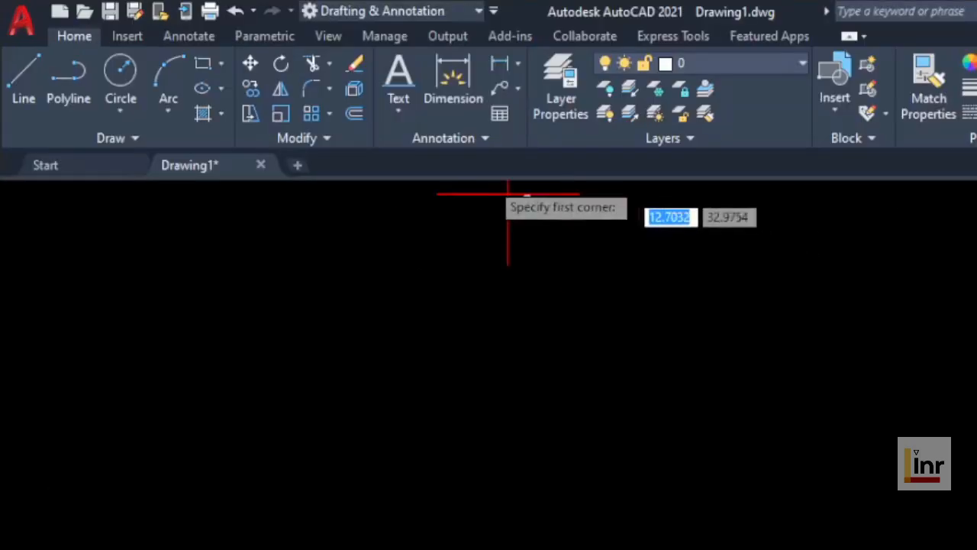
{"action": "left_click", "coordinate": [403, 112]}
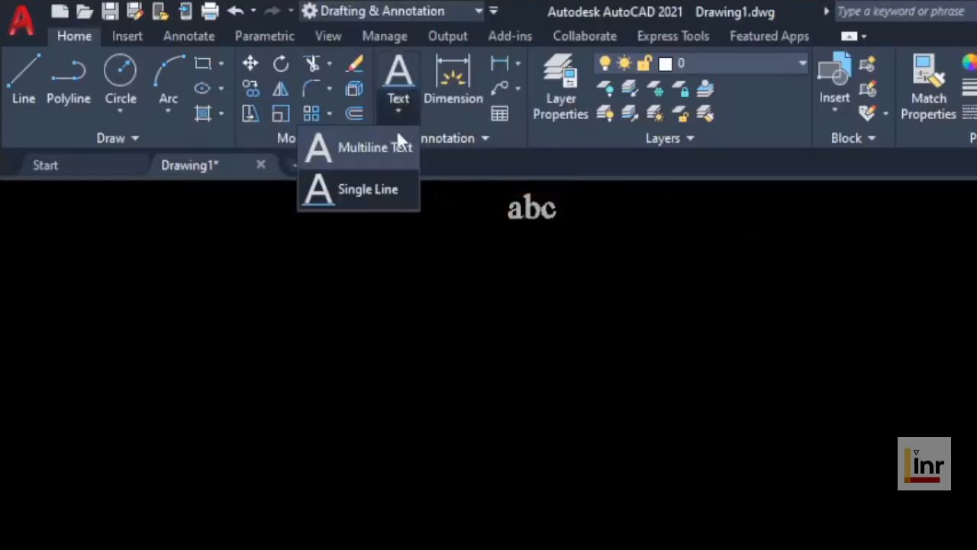
{"action": "left_click", "coordinate": [370, 148]}
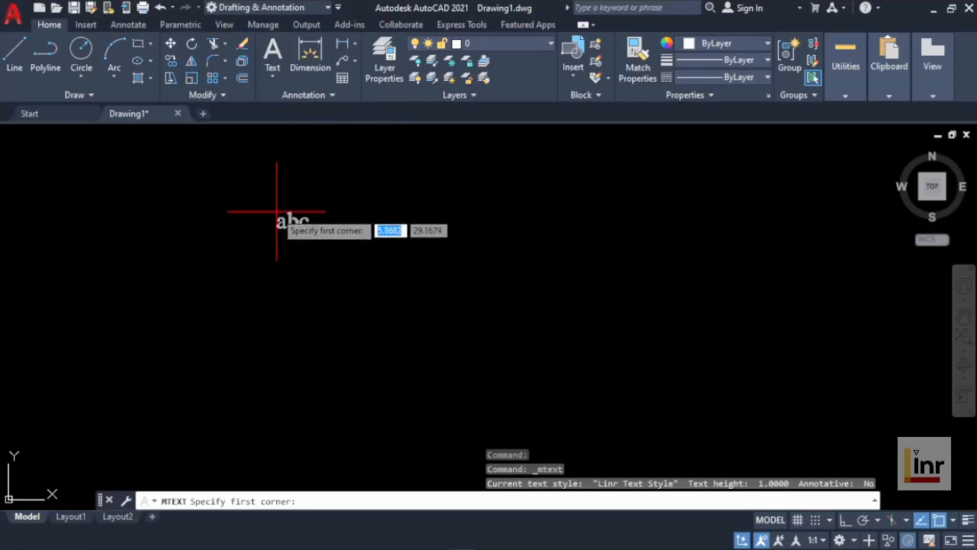
{"action": "left_click", "coordinate": [276, 212]}
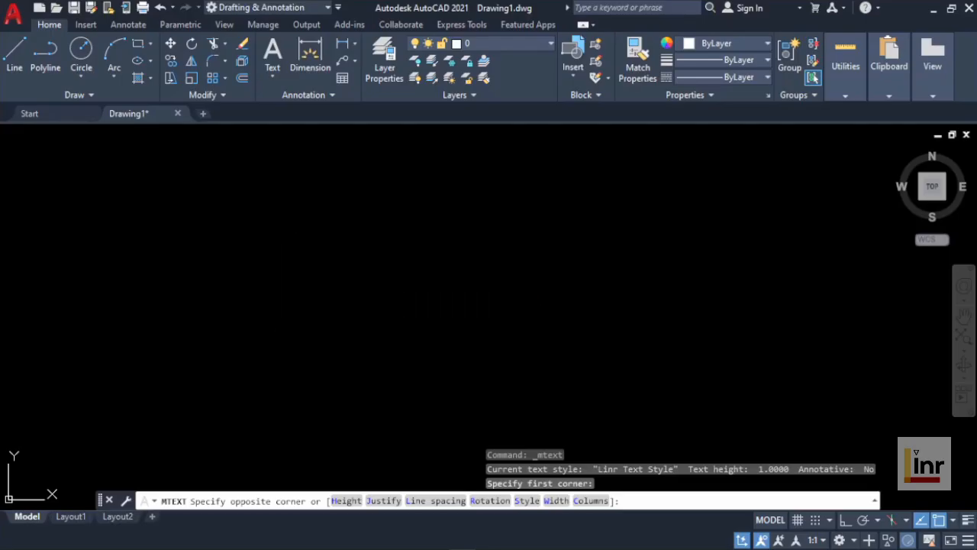
{"action": "left_click", "coordinate": [497, 342]}
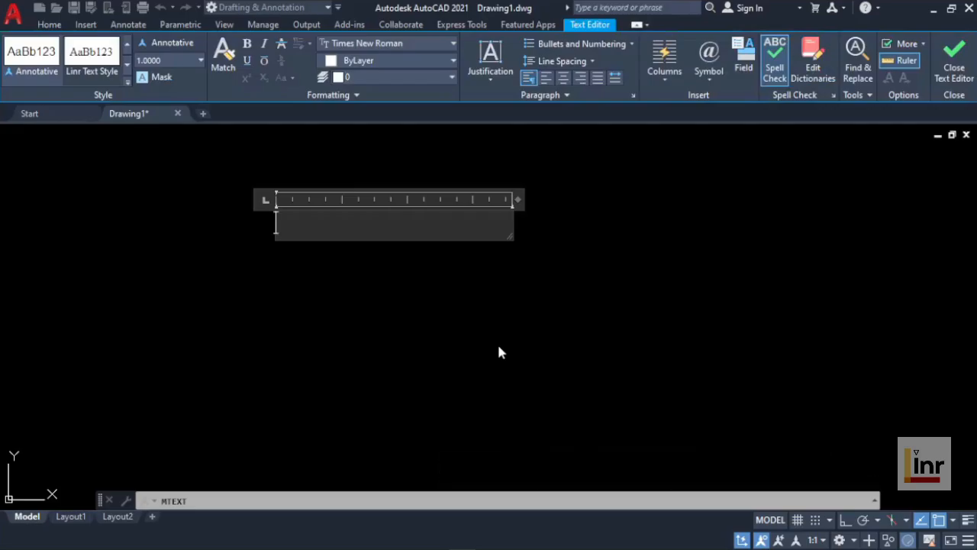
Step: Enter the text "Hello everyone, it's good to be here." and widen the text box so "good" fits on the first line
{"action": "type", "text": "Hello everyone, It"}
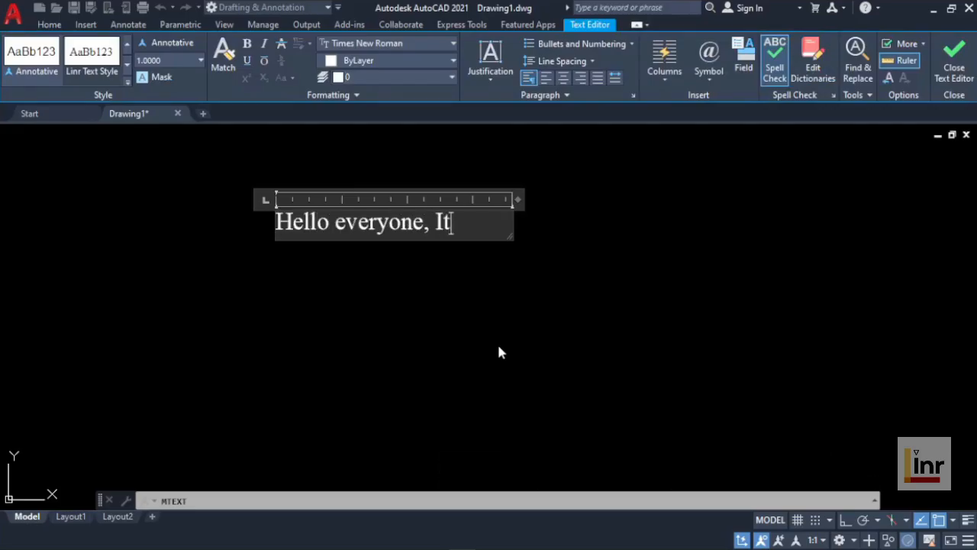
{"action": "key", "text": "BackSpace"}
{"action": "key", "text": "BackSpace"}
{"action": "type", "text": "its"}
{"action": "key", "text": "BackSpace"}
{"action": "type", "text": "'s good "}
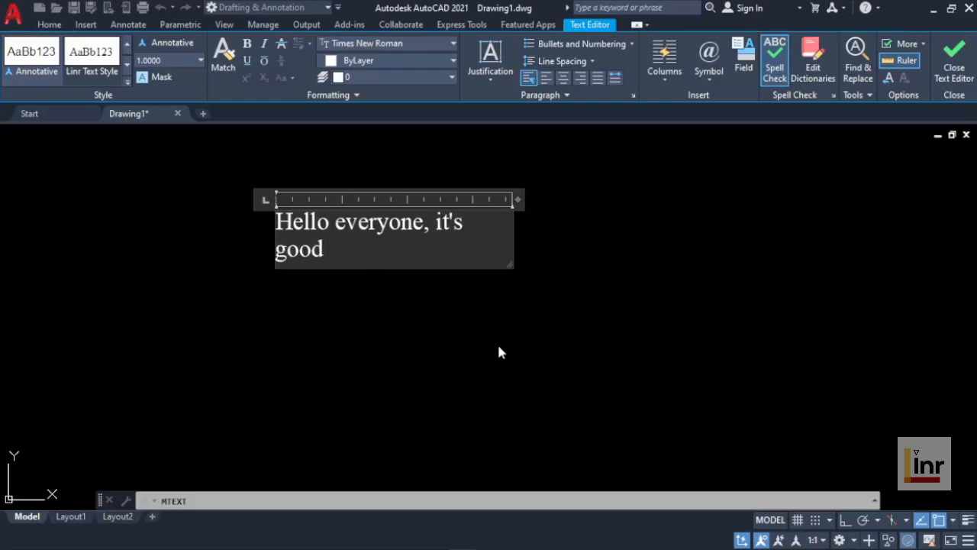
{"action": "type", "text": "to be here."}
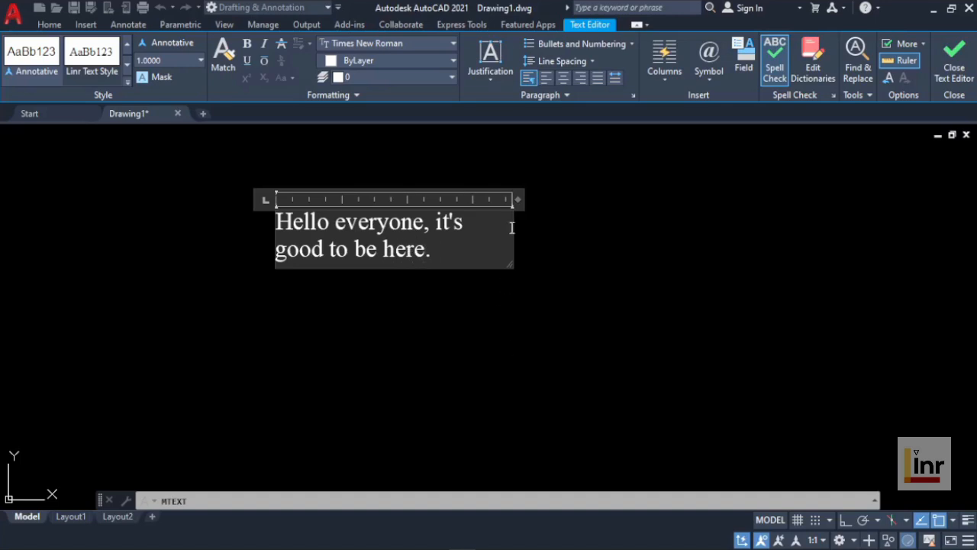
{"action": "mouse_move", "coordinate": [522, 201]}
{"action": "left_mouse_down"}
{"action": "mouse_move", "coordinate": [712, 202]}
{"action": "mouse_move", "coordinate": [563, 195]}
{"action": "mouse_move", "coordinate": [527, 206]}
{"action": "left_mouse_up"}
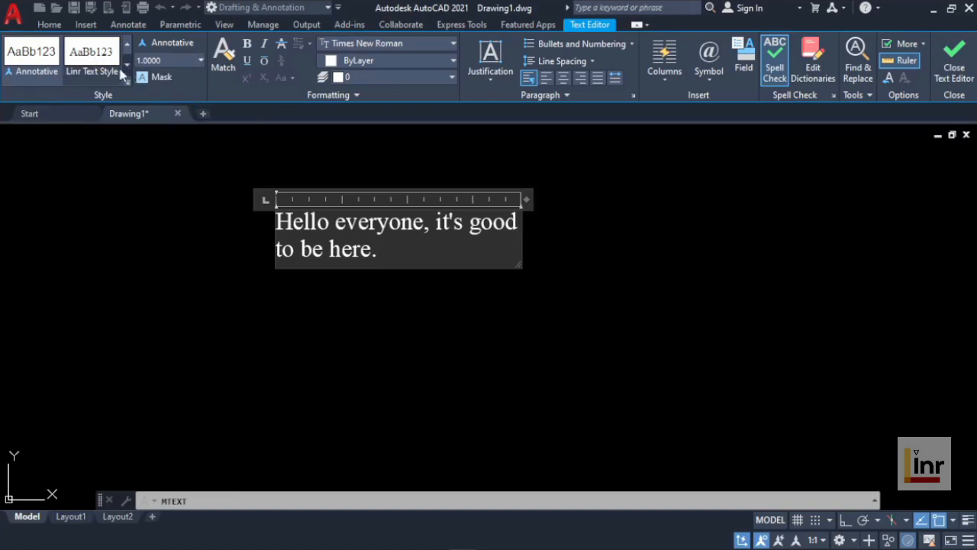
Step: Browse the text styles available for the multiline text, from Linr Text Style to Standard
{"action": "left_click", "coordinate": [95, 71]}
{"action": "left_click", "coordinate": [127, 65]}
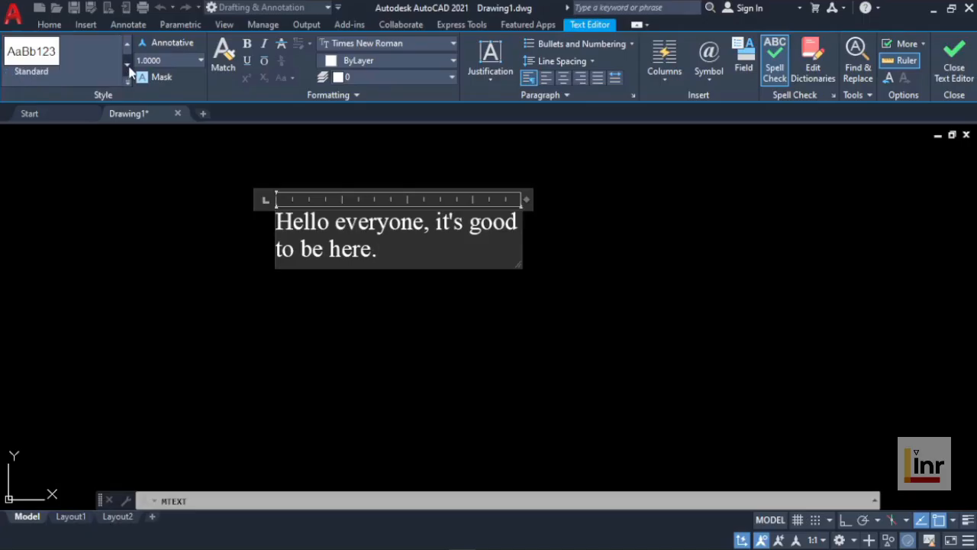
{"action": "left_click", "coordinate": [29, 67]}
Step: Make the word "Hello" bold in the multiline text
{"action": "left_click_drag", "start_coordinate": [396, 248], "coordinate": [331, 249]}
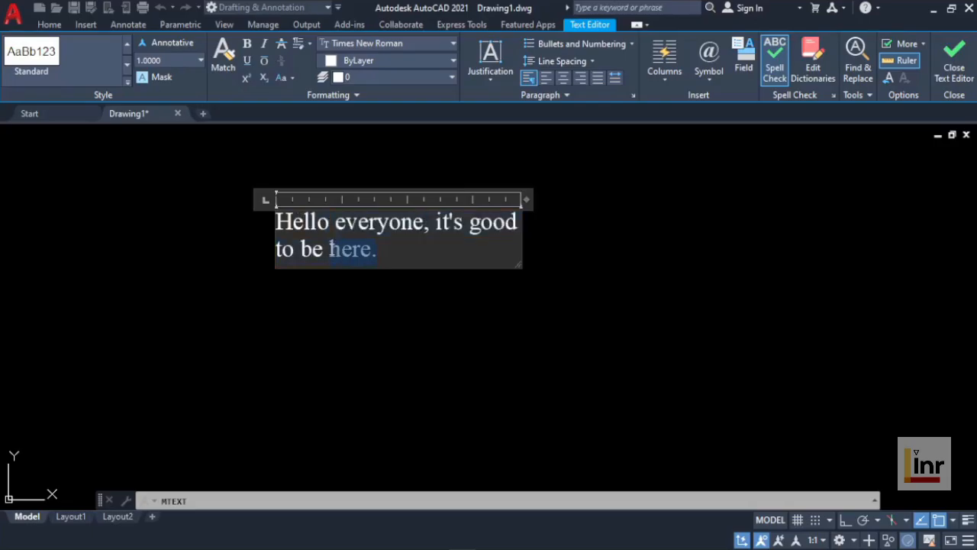
{"action": "left_click", "coordinate": [331, 222]}
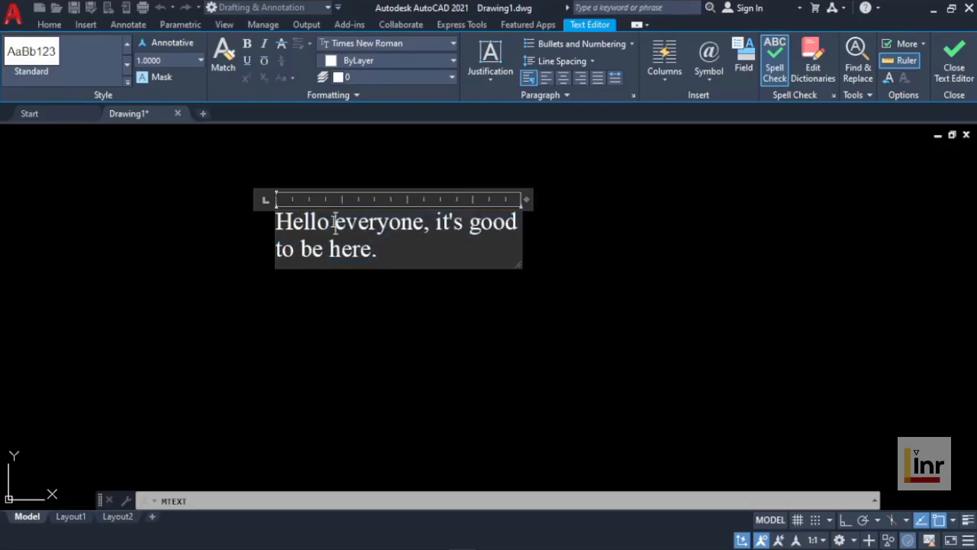
{"action": "left_click_drag", "start_coordinate": [331, 221], "coordinate": [274, 220]}
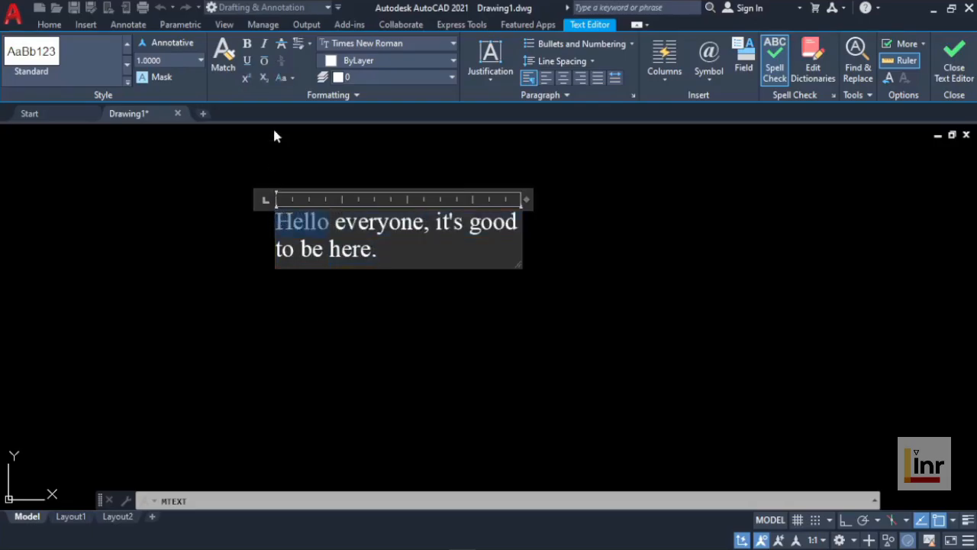
{"action": "left_click", "coordinate": [246, 43]}
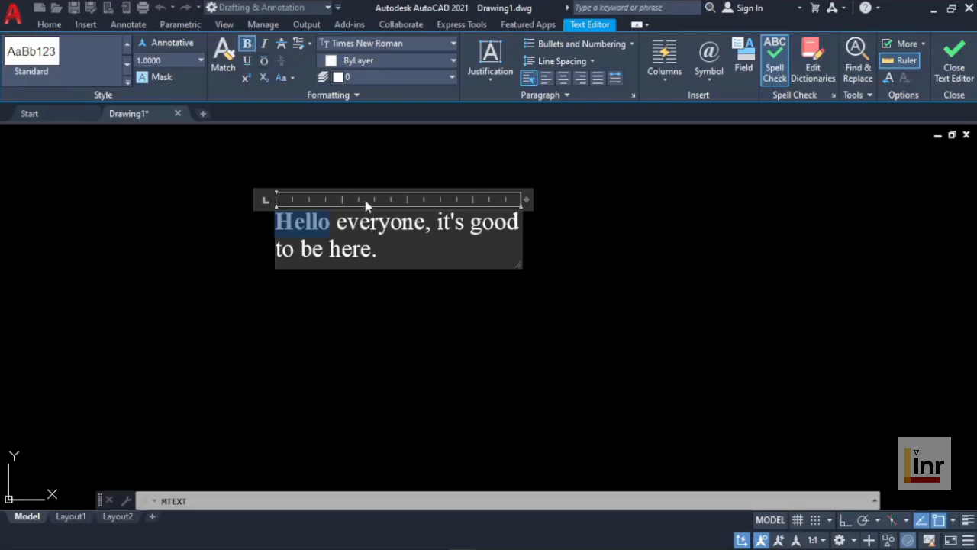
{"action": "left_click", "coordinate": [397, 262]}
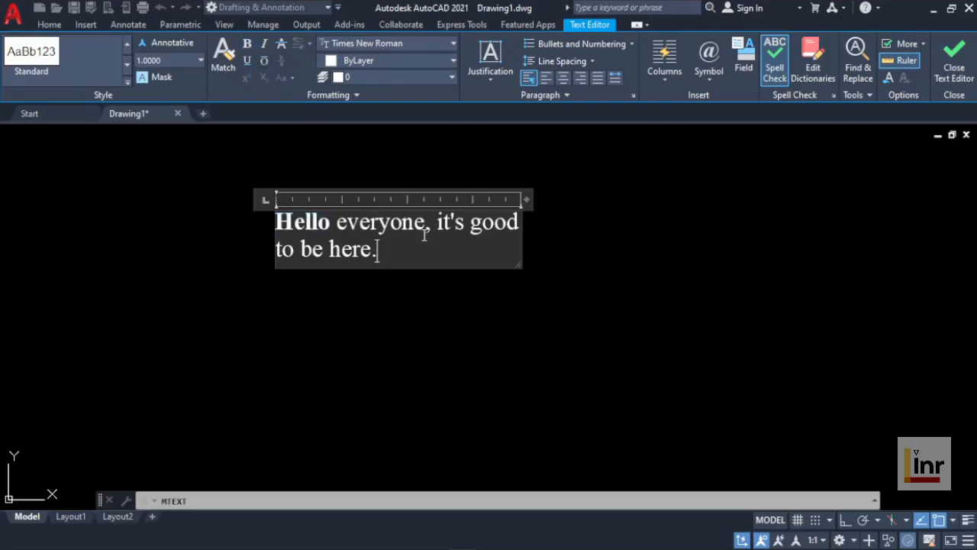
Step: Italicize the word "everyone" and underline the word "good" in the first line of the text
{"action": "left_click_drag", "start_coordinate": [426, 224], "coordinate": [336, 223]}
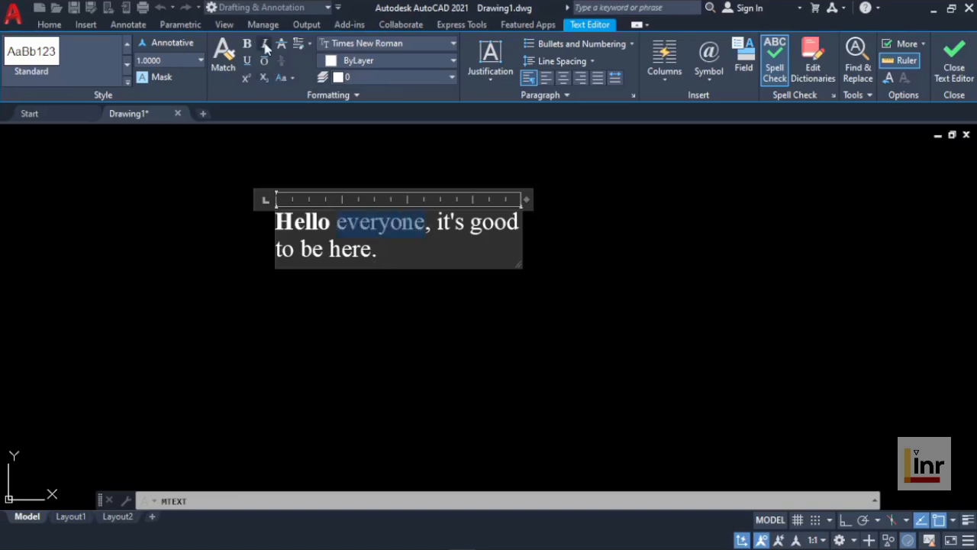
{"action": "left_click", "coordinate": [386, 257]}
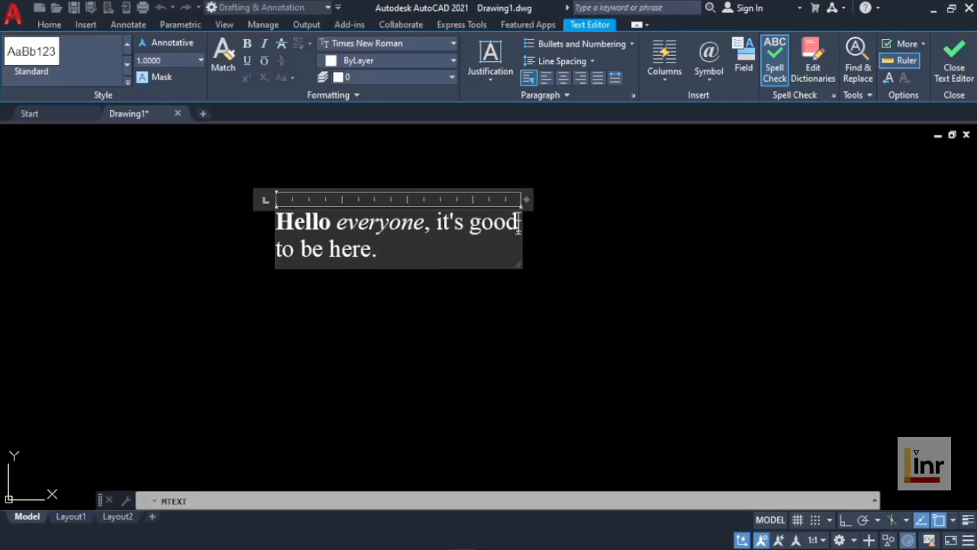
{"action": "left_click_drag", "start_coordinate": [520, 223], "coordinate": [469, 223]}
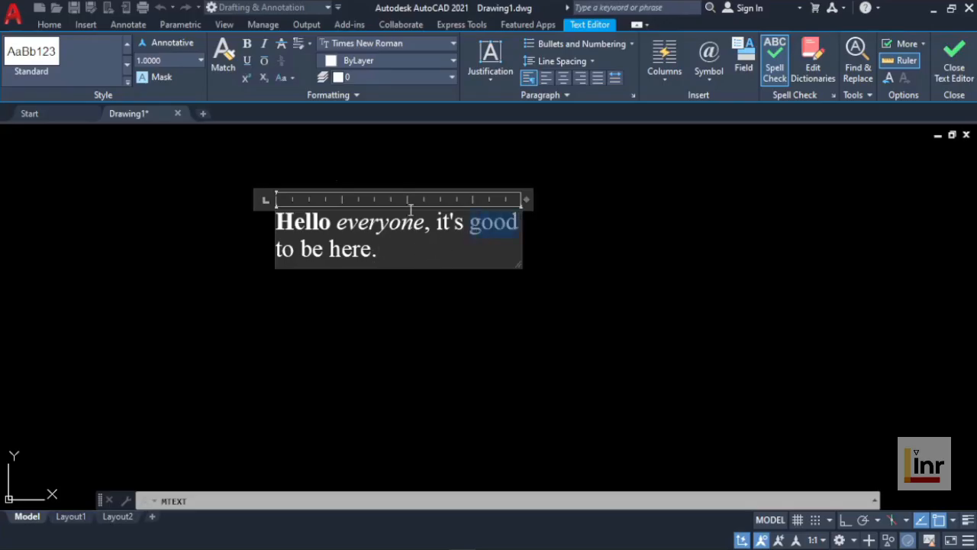
{"action": "left_click", "coordinate": [247, 62]}
{"action": "left_click", "coordinate": [395, 249]}
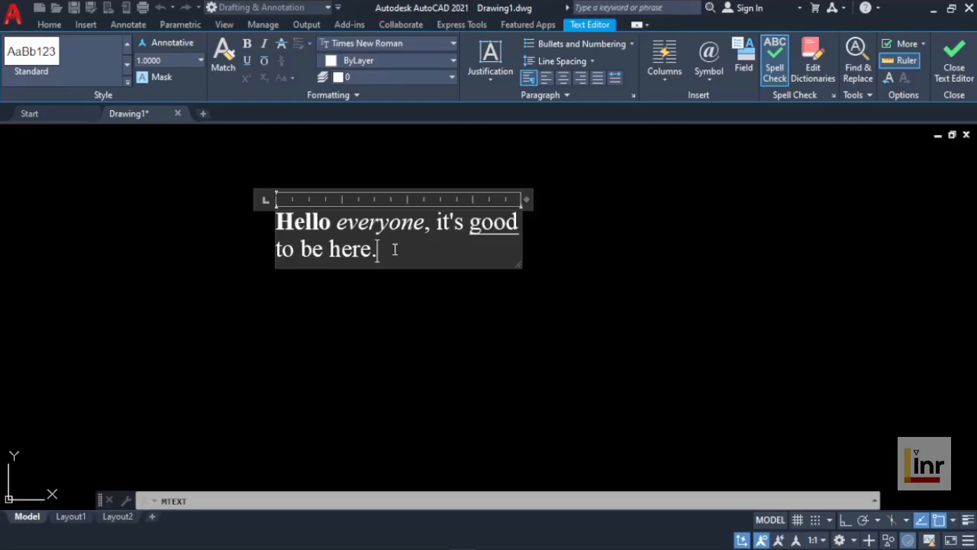
Step: Change the font of the closing word "here." to Arial
{"action": "left_click_drag", "start_coordinate": [378, 249], "coordinate": [329, 249]}
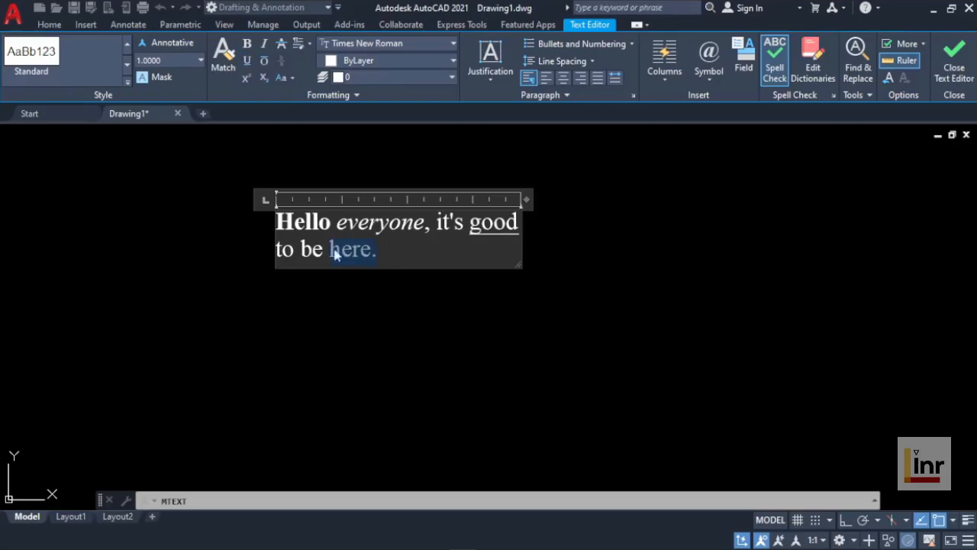
{"action": "left_click", "coordinate": [454, 46]}
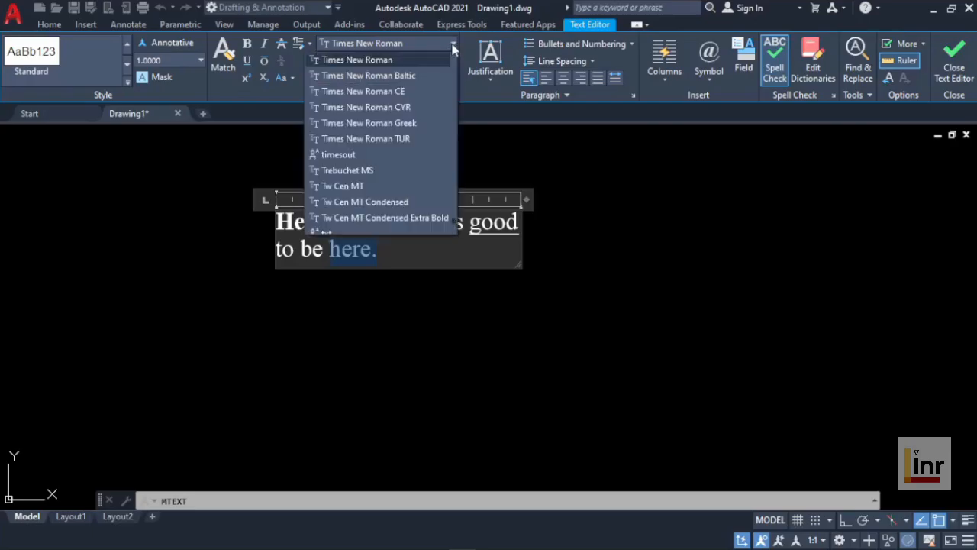
{"action": "scroll", "coordinate": [417, 98], "scroll_direction": "up", "scroll_amount": 15}
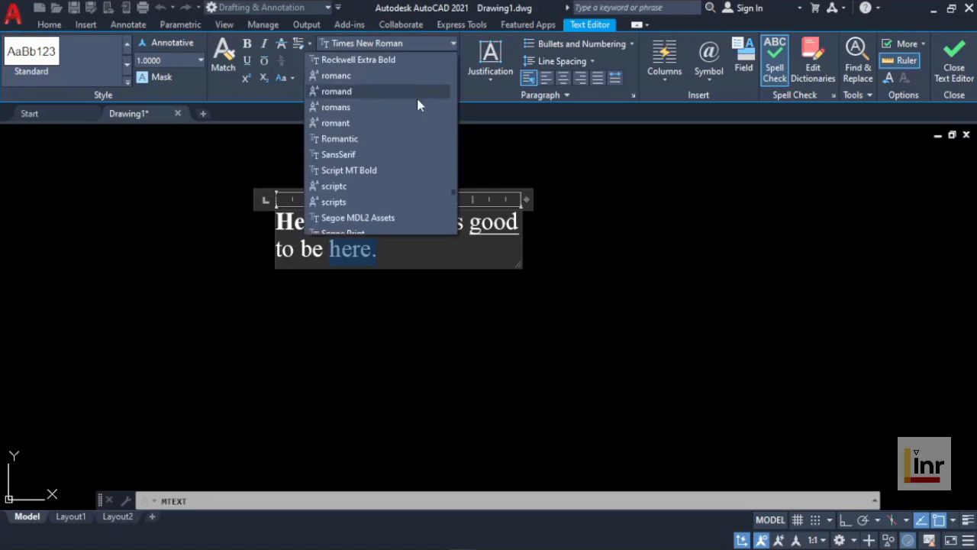
{"action": "scroll", "coordinate": [417, 105], "scroll_direction": "up", "scroll_amount": 20}
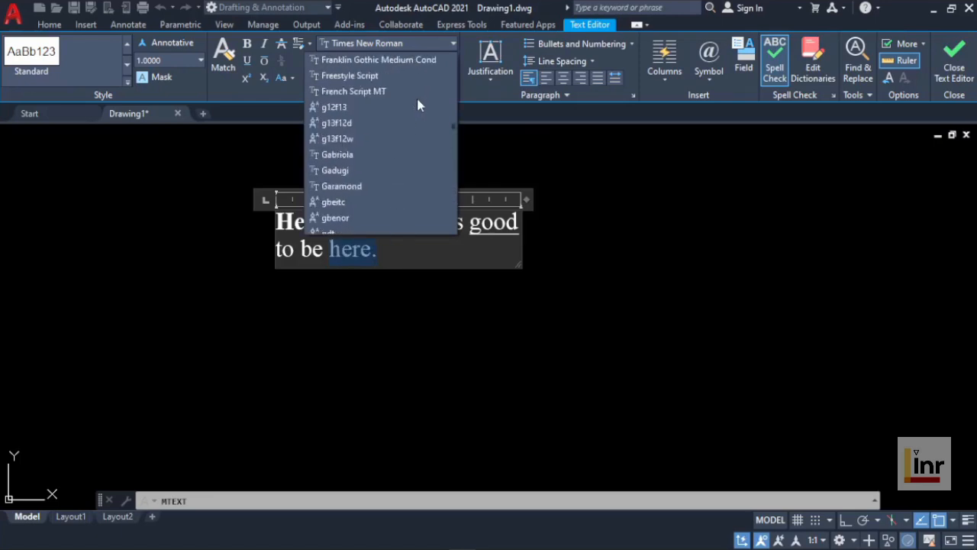
{"action": "scroll", "coordinate": [418, 105], "scroll_direction": "up", "scroll_amount": 15}
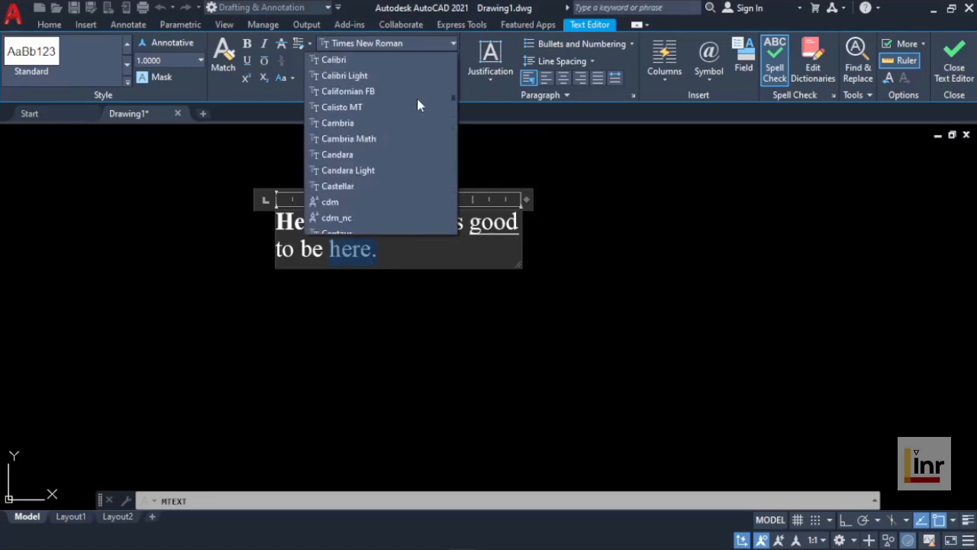
{"action": "scroll", "coordinate": [417, 98], "scroll_direction": "up", "scroll_amount": 15}
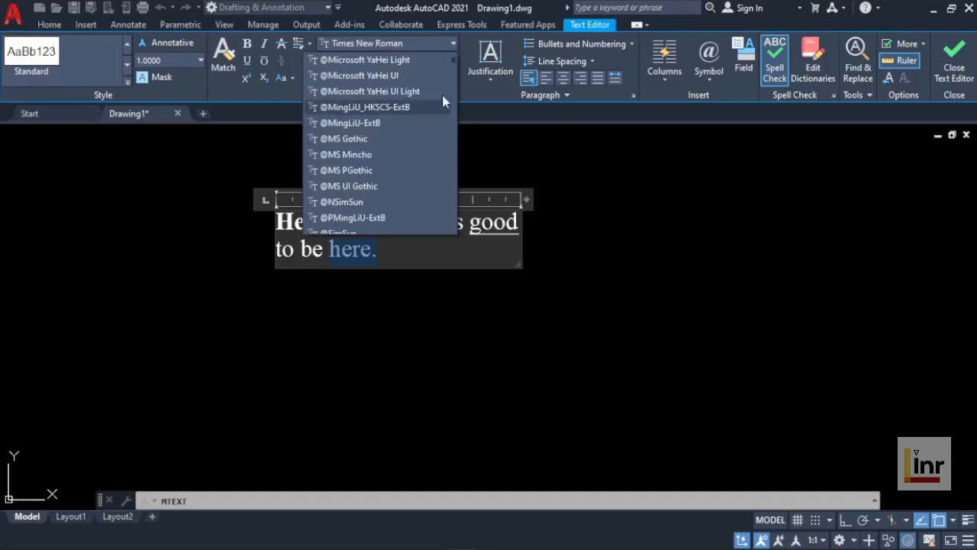
{"action": "scroll", "coordinate": [454, 65], "scroll_direction": "down", "scroll_amount": 3}
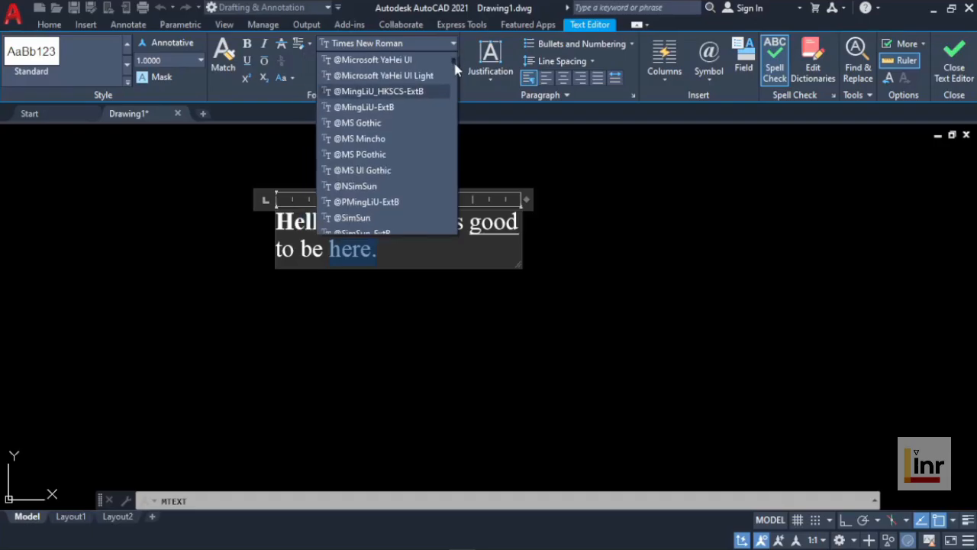
{"action": "scroll", "coordinate": [455, 59], "scroll_direction": "up", "scroll_amount": 5}
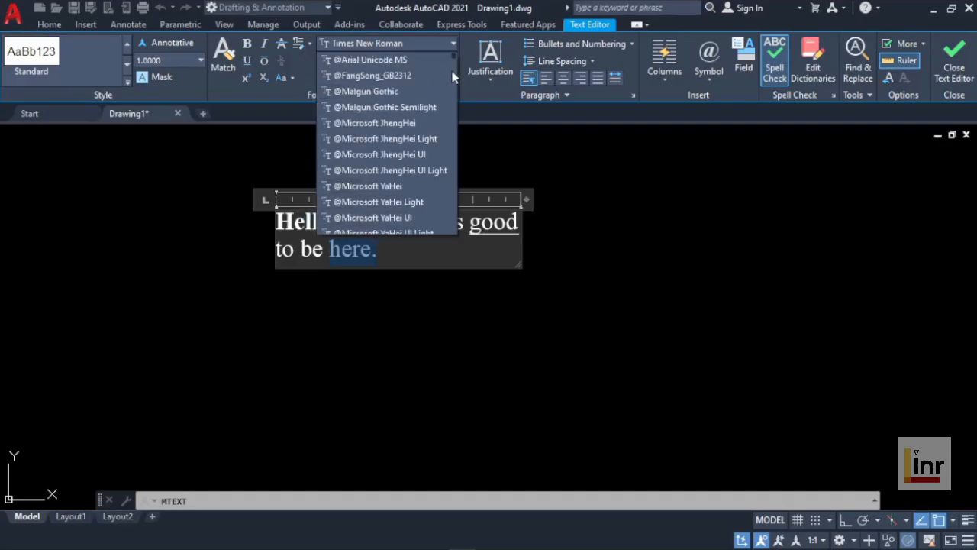
{"action": "scroll", "coordinate": [454, 80], "scroll_direction": "down", "scroll_amount": 6}
{"action": "scroll", "coordinate": [454, 83], "scroll_direction": "up", "scroll_amount": 1}
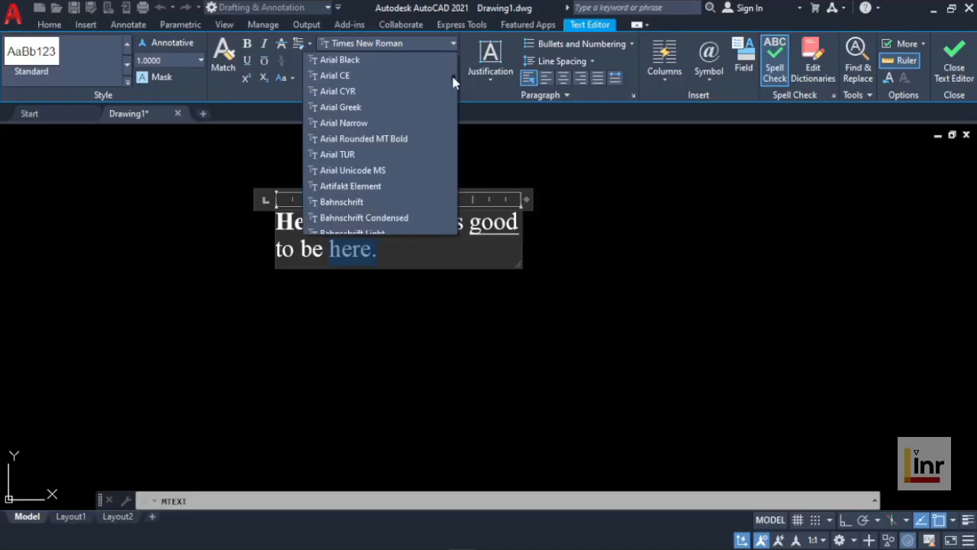
{"action": "scroll", "coordinate": [453, 80], "scroll_direction": "up", "scroll_amount": 3}
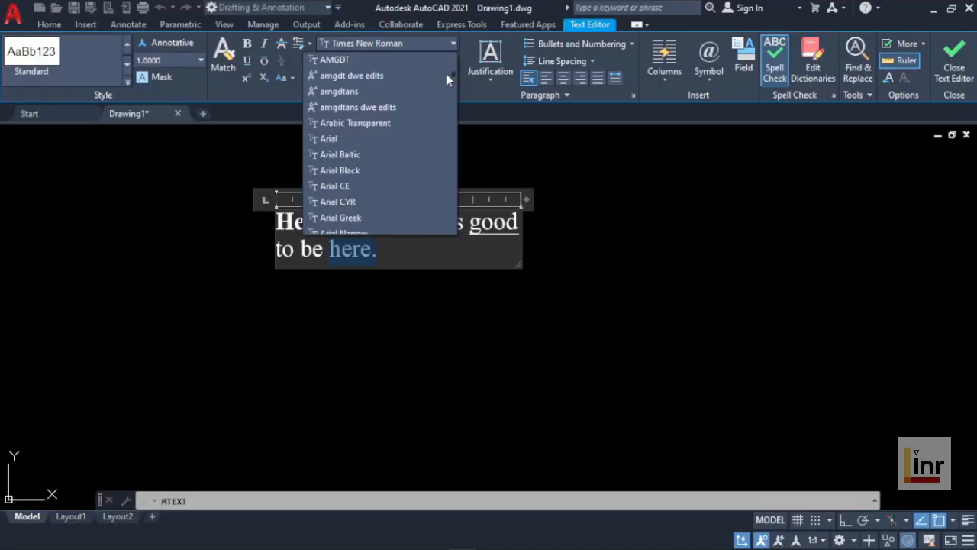
{"action": "left_click", "coordinate": [341, 138]}
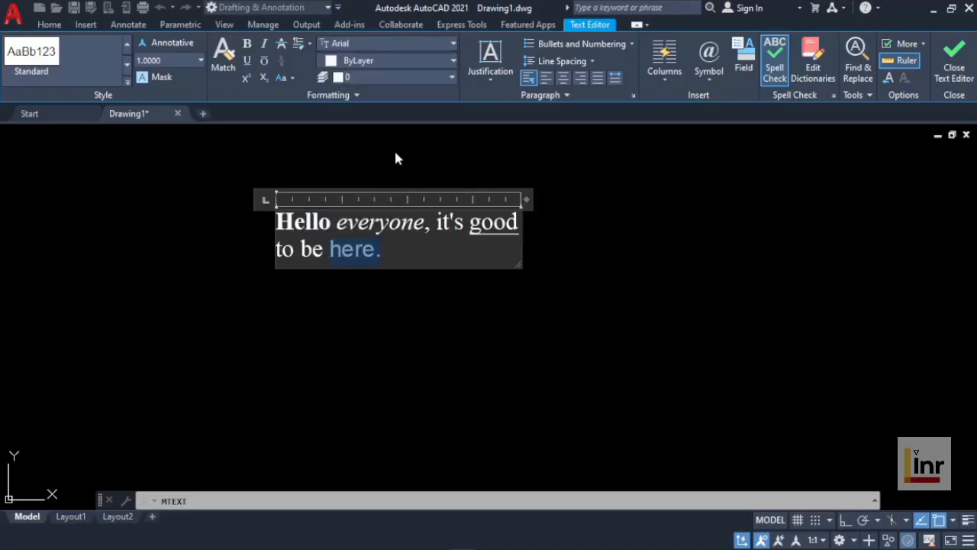
{"action": "left_click", "coordinate": [402, 258]}
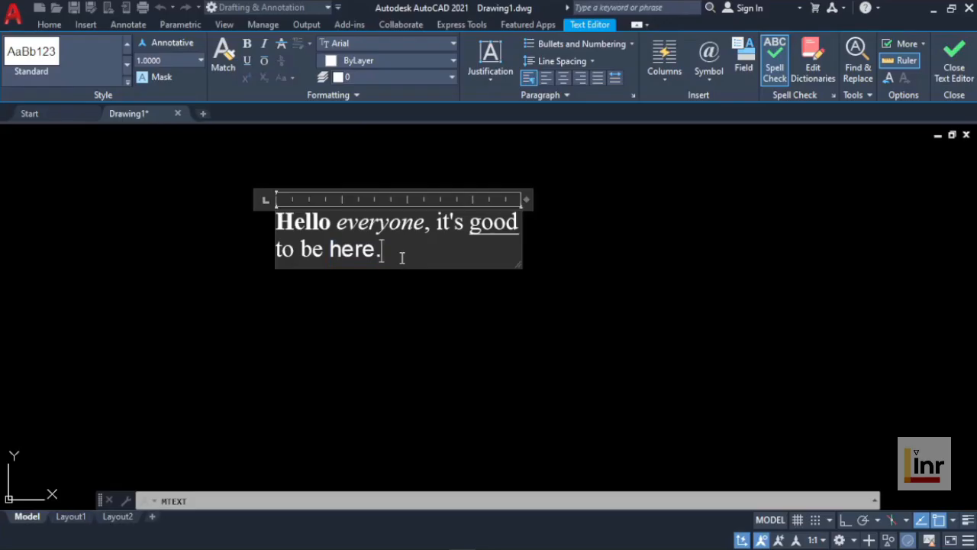
Step: Color the word "be" in the second line orange, using the color 242,103,34
{"action": "left_click", "coordinate": [329, 251]}
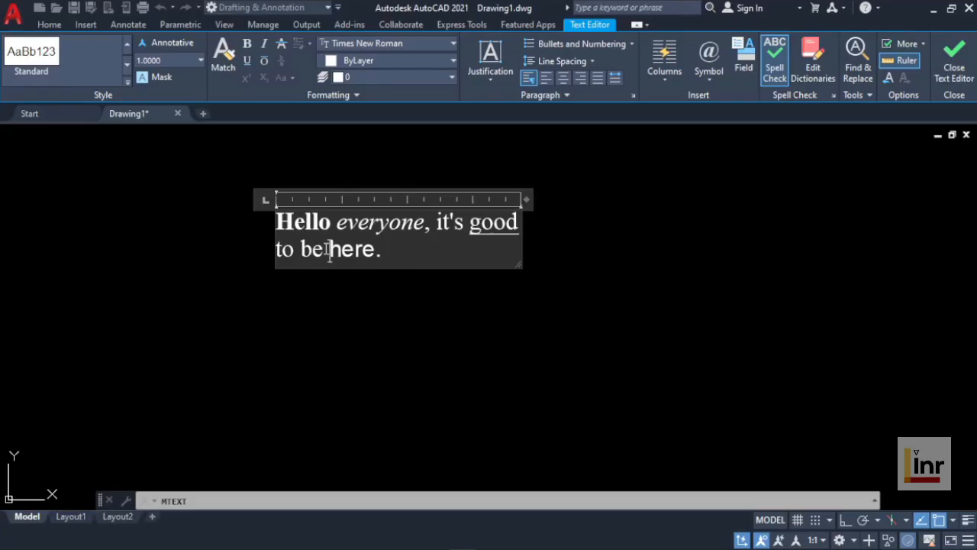
{"action": "double_click", "coordinate": [311, 249]}
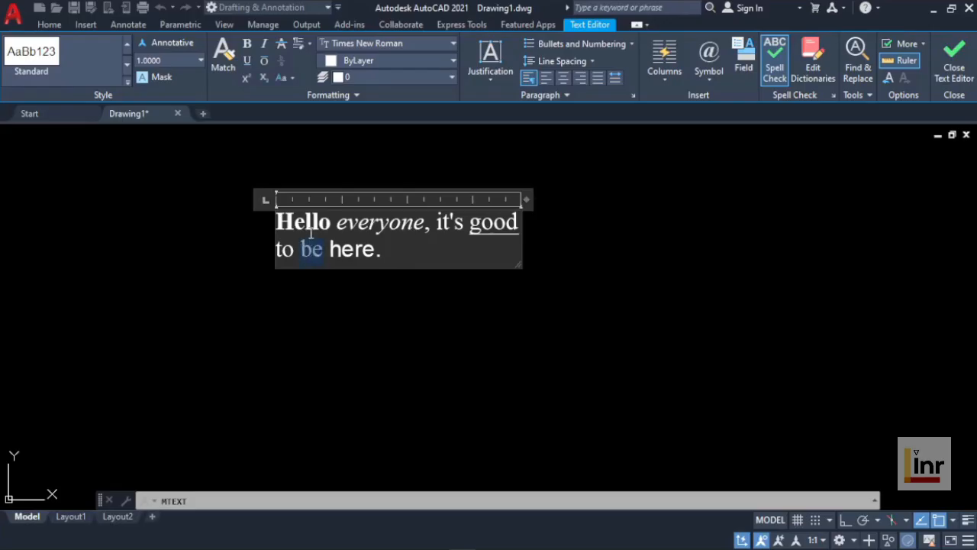
{"action": "left_click", "coordinate": [454, 62]}
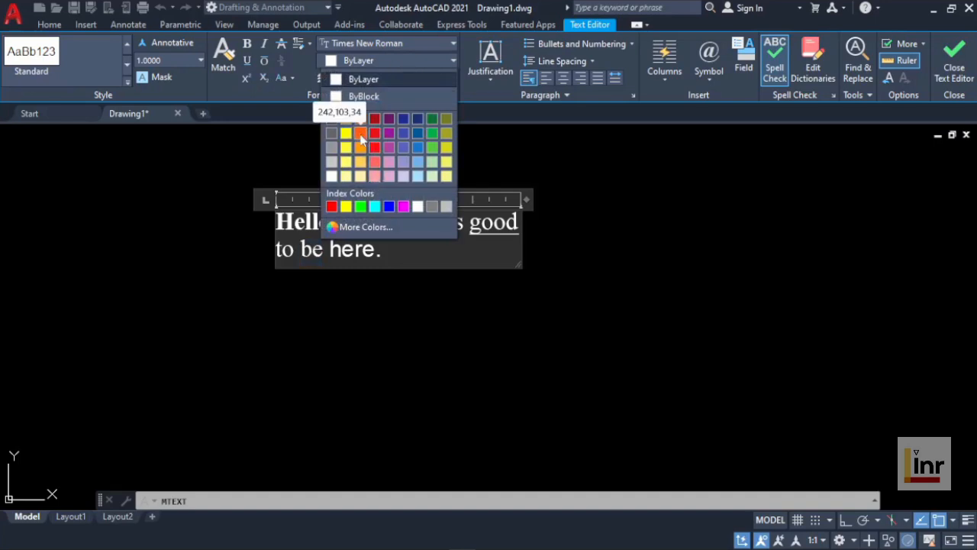
{"action": "left_click", "coordinate": [362, 135]}
{"action": "left_click", "coordinate": [308, 176]}
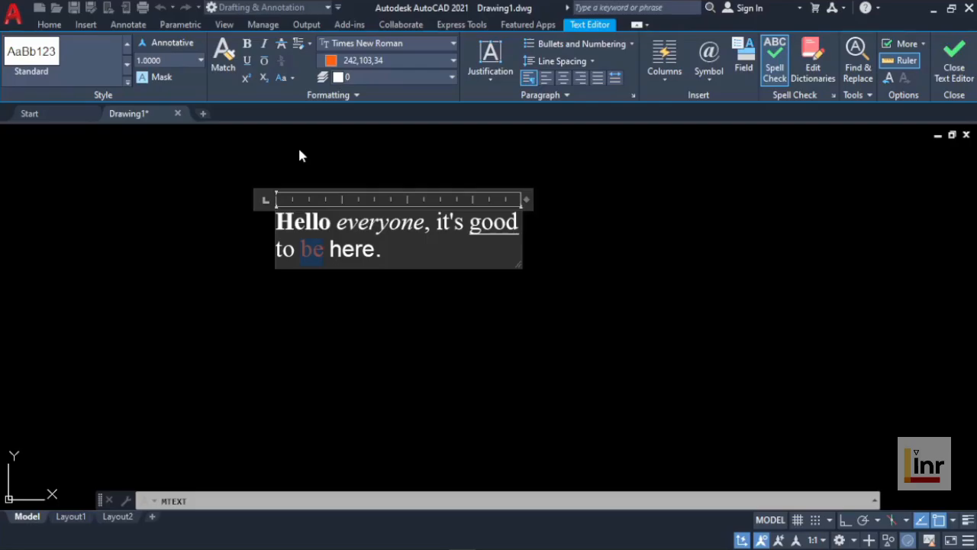
Step: Center-align the entire multiline text
{"action": "left_click", "coordinate": [398, 261]}
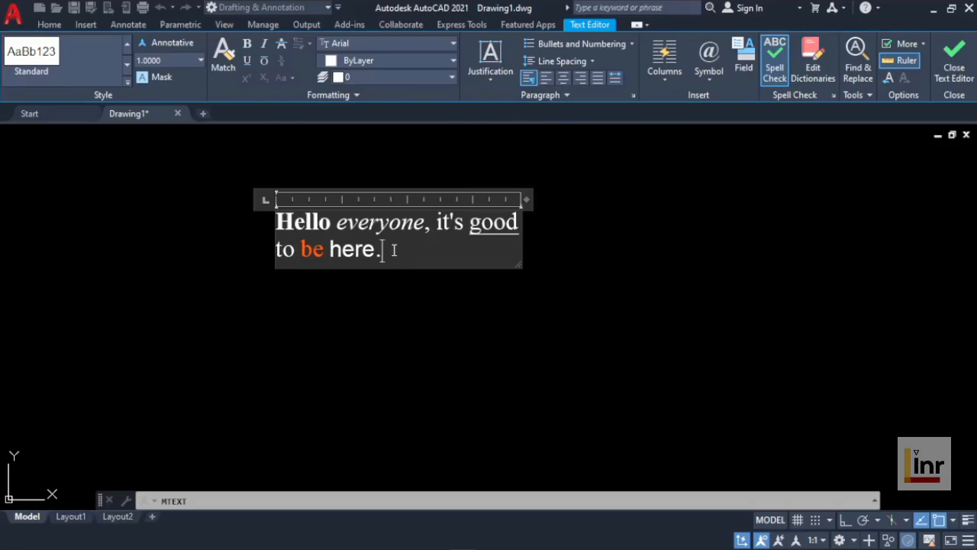
{"action": "left_click_drag", "start_coordinate": [391, 247], "coordinate": [278, 221]}
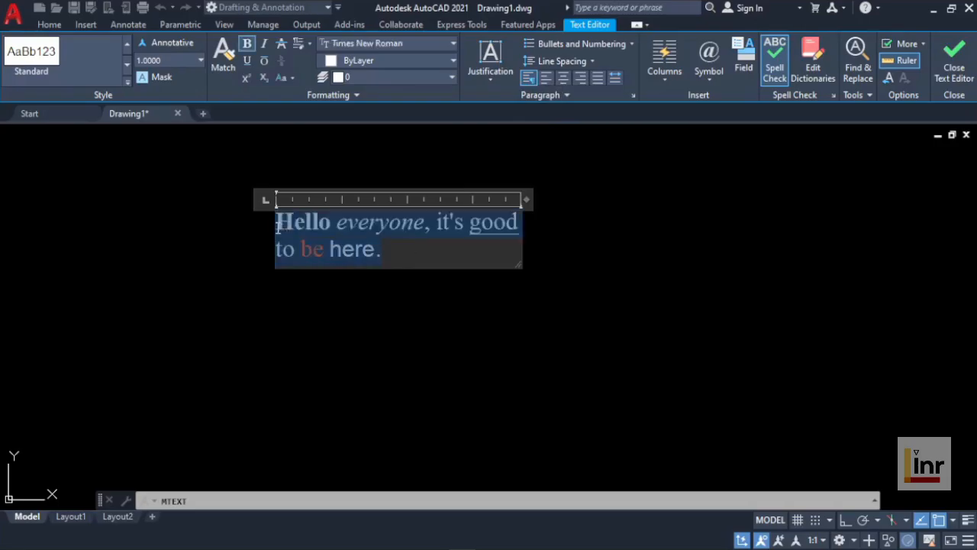
{"action": "left_click", "coordinate": [562, 77]}
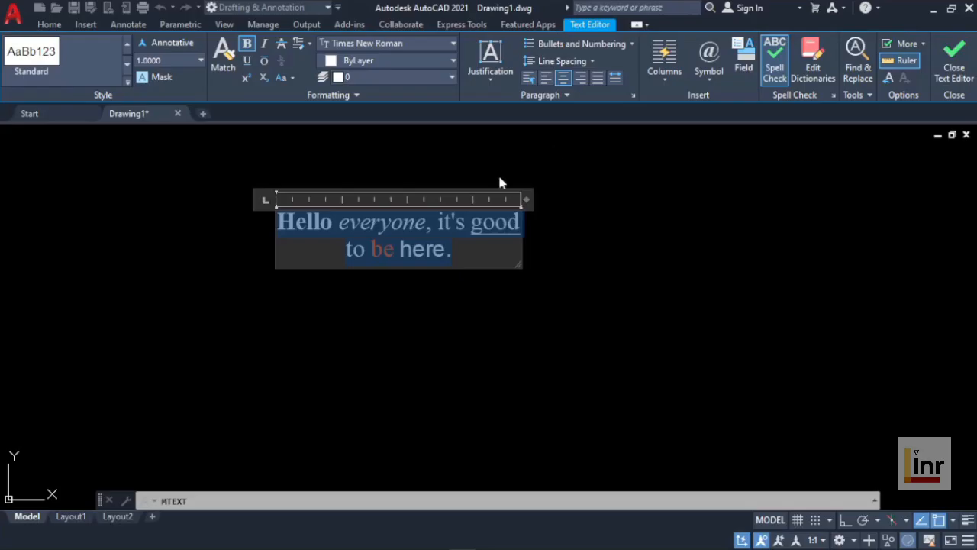
{"action": "left_click", "coordinate": [476, 254]}
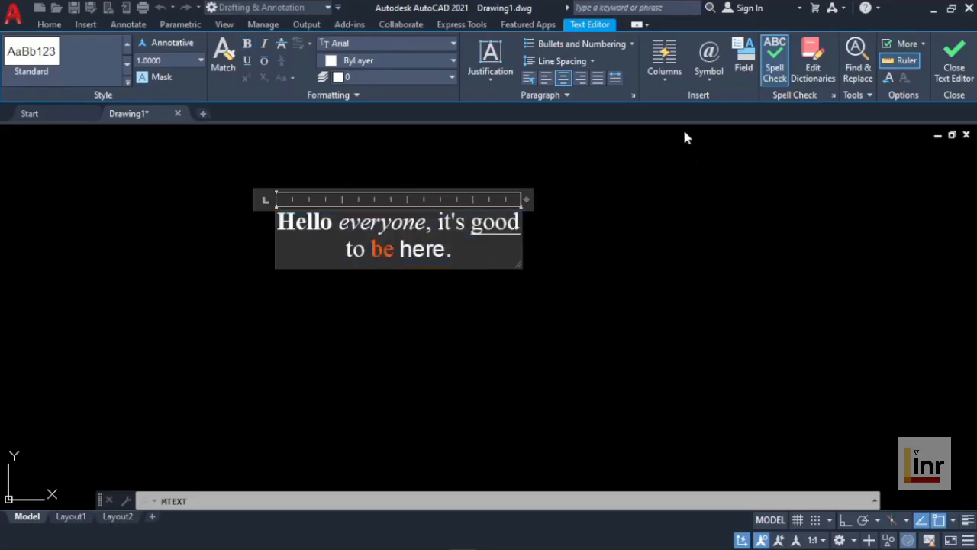
Step: Split the multiline text into three static columns and narrow the columns so "good" wraps to the second line
{"action": "left_click", "coordinate": [664, 75]}
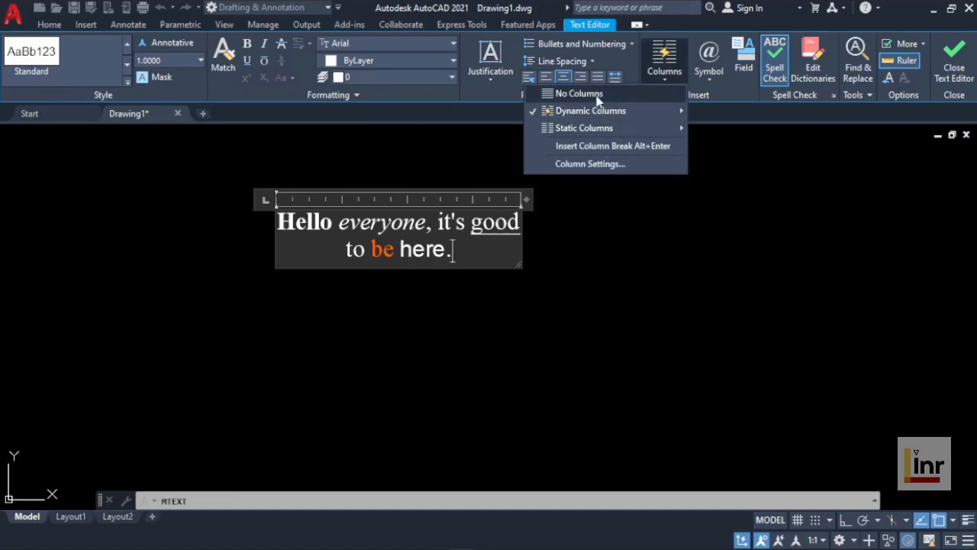
{"action": "mouse_move", "coordinate": [608, 133]}
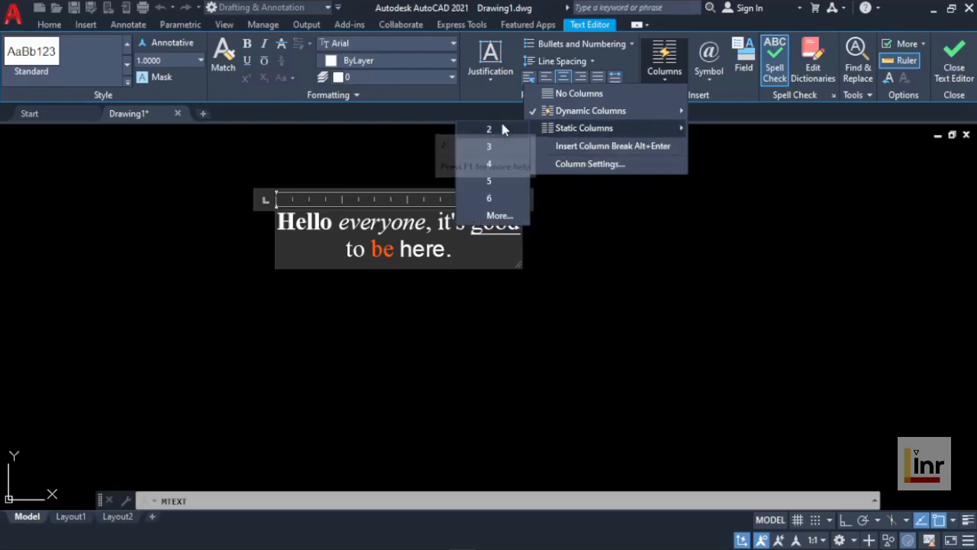
{"action": "left_click", "coordinate": [491, 145]}
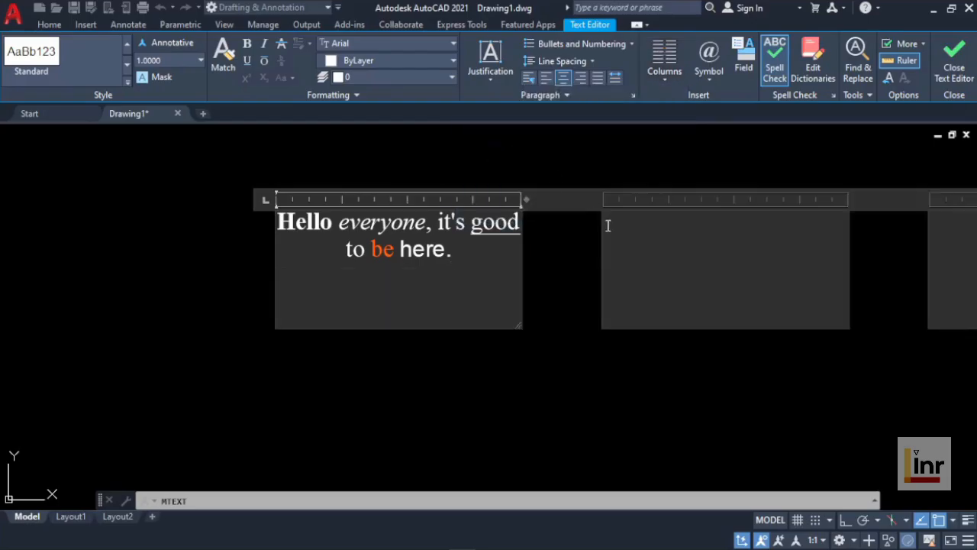
{"action": "left_click_drag", "start_coordinate": [525, 198], "coordinate": [489, 201]}
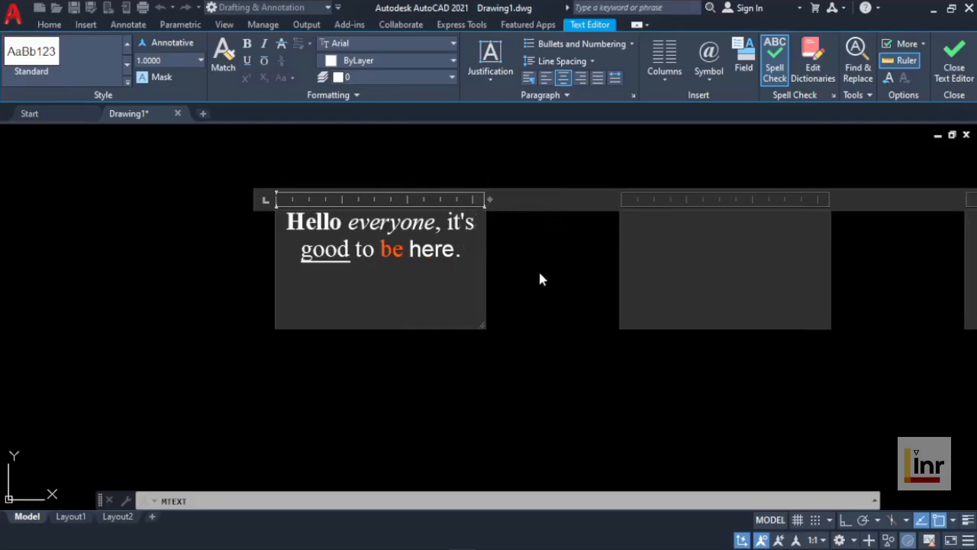
Step: Widen the gaps between the three text columns by extending the overall width of the text frame
{"action": "scroll", "coordinate": [556, 260], "scroll_direction": "down", "scroll_amount": 5}
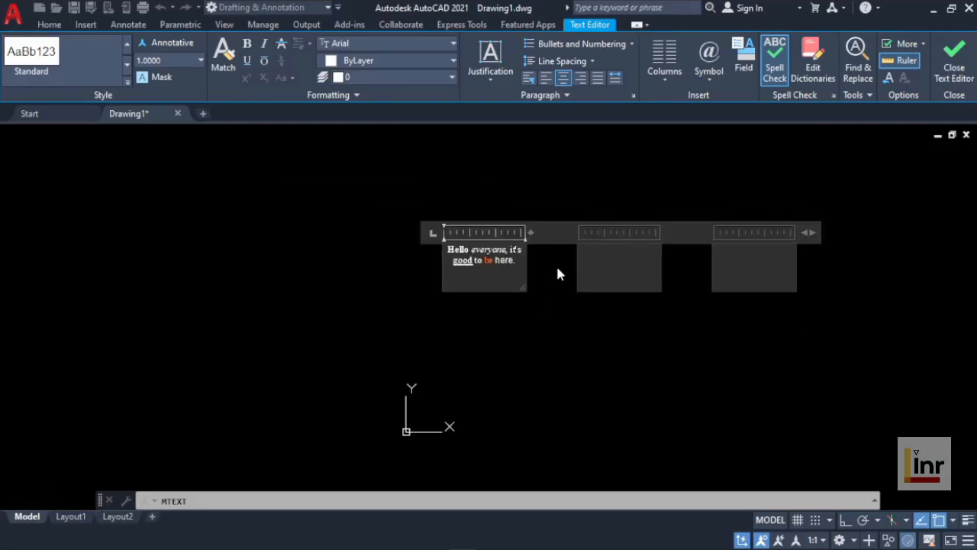
{"action": "middle_click_drag", "start_coordinate": [556, 273], "coordinate": [448, 287]}
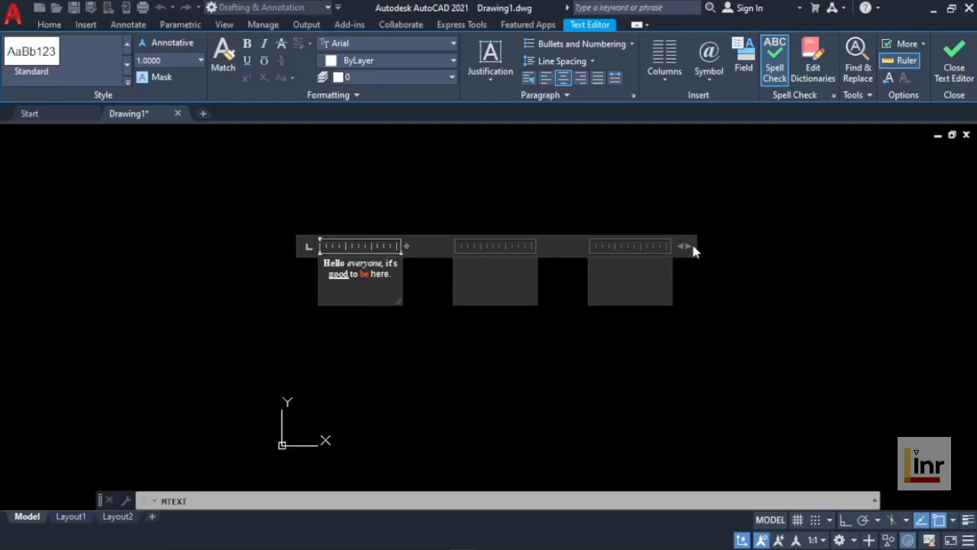
{"action": "left_click_drag", "start_coordinate": [690, 246], "coordinate": [751, 241]}
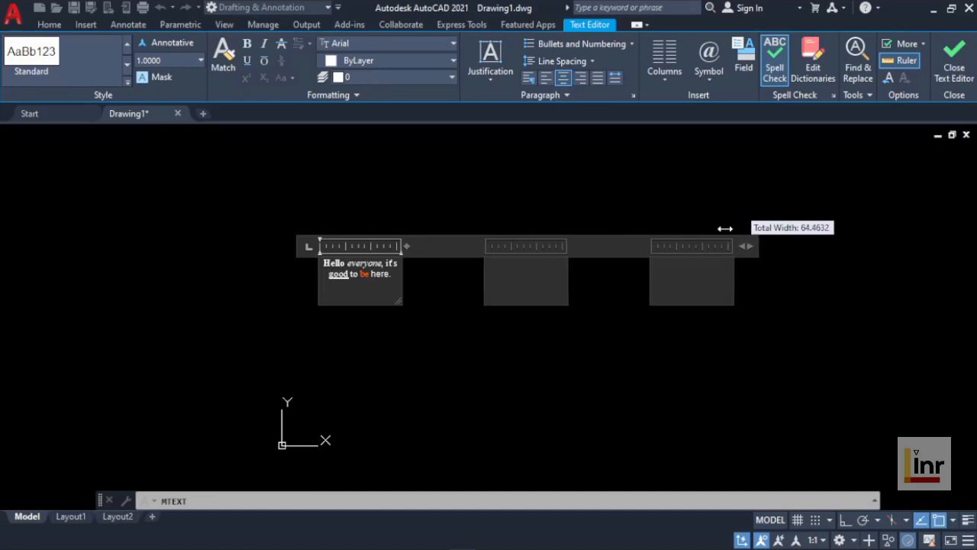
Step: Switch the text to No Columns and narrow its frame so it just holds the sentence on one line
{"action": "left_click", "coordinate": [665, 77]}
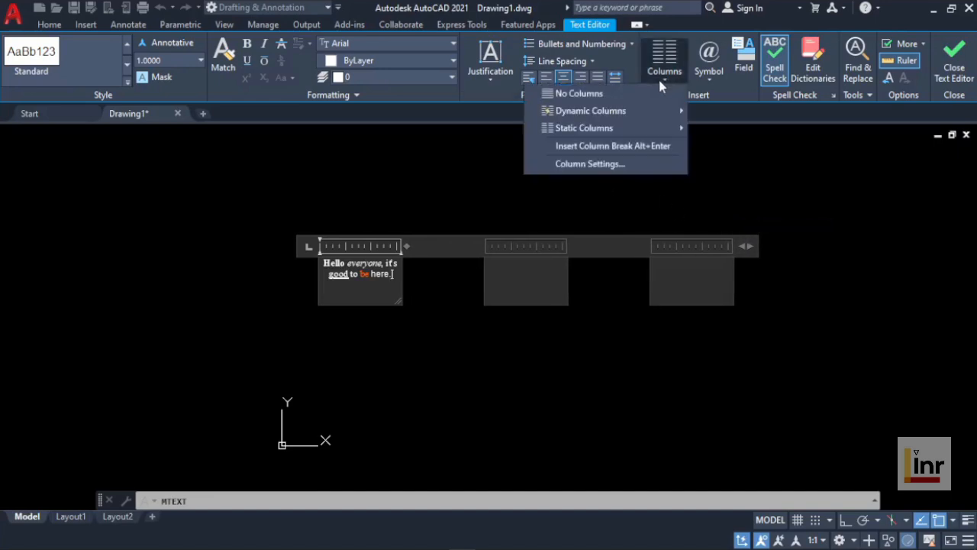
{"action": "left_click", "coordinate": [593, 95]}
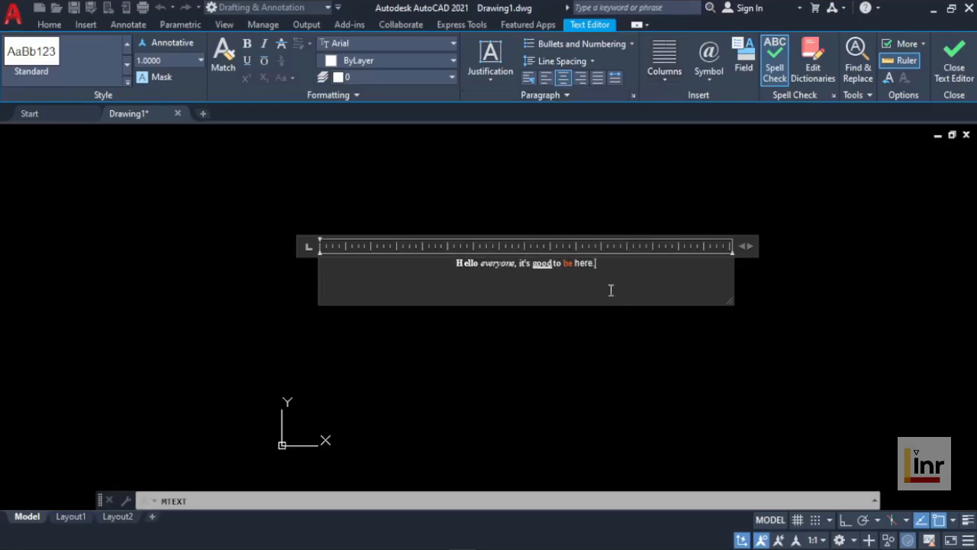
{"action": "left_click_drag", "start_coordinate": [739, 250], "coordinate": [495, 264]}
{"action": "scroll", "coordinate": [389, 294], "scroll_direction": "up", "scroll_amount": 4}
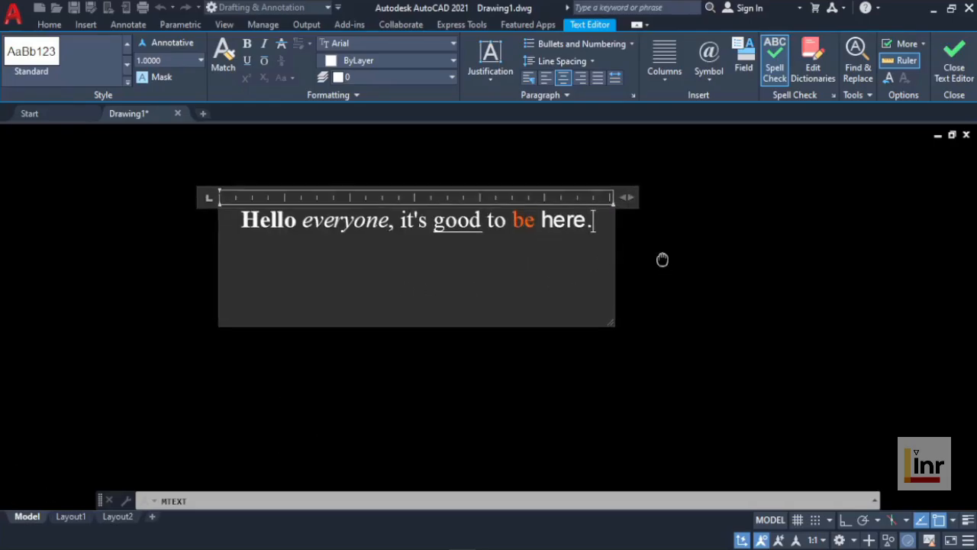
{"action": "middle_click_drag", "start_coordinate": [661, 259], "coordinate": [707, 290]}
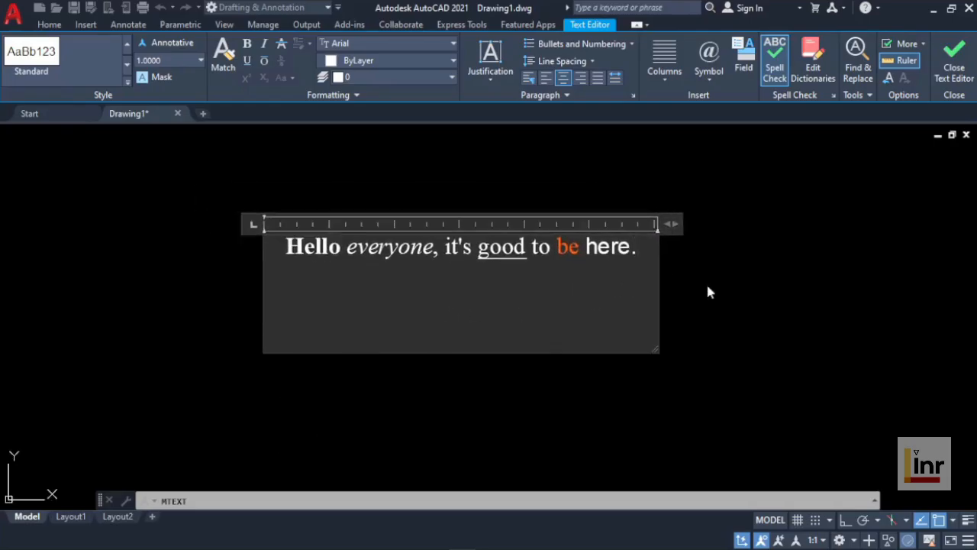
Step: Open the Character Map for other symbols and set its font to Times New Roman
{"action": "left_click", "coordinate": [711, 82]}
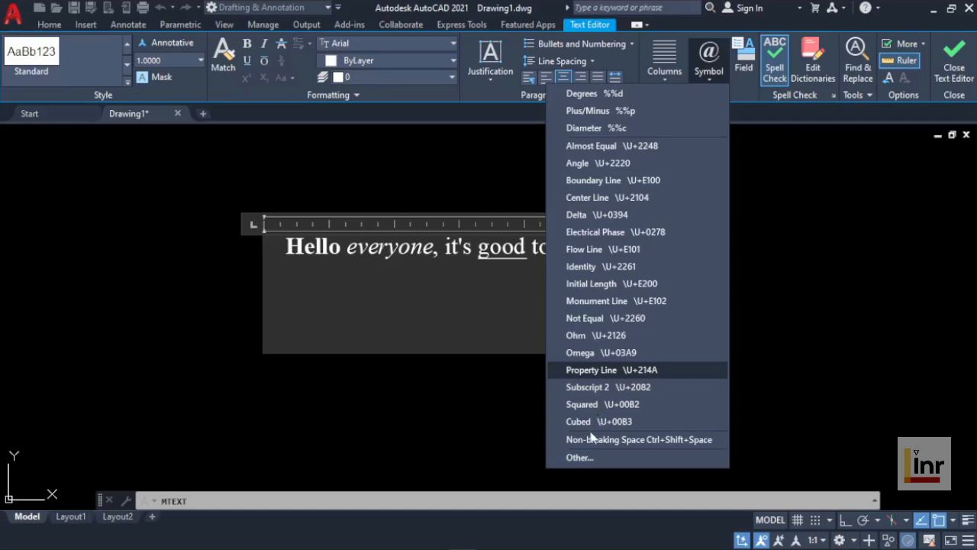
{"action": "left_click", "coordinate": [584, 458]}
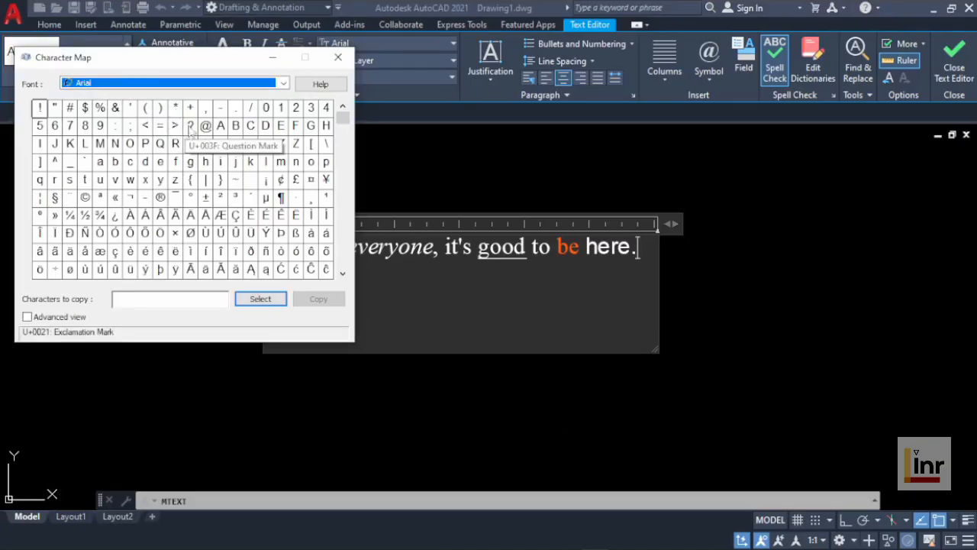
{"action": "left_click", "coordinate": [284, 87]}
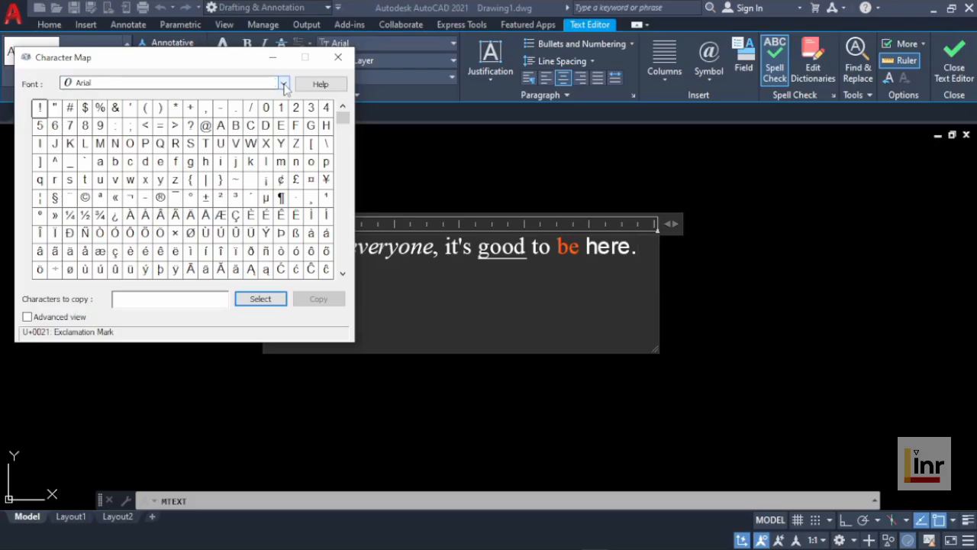
{"action": "left_click", "coordinate": [283, 84]}
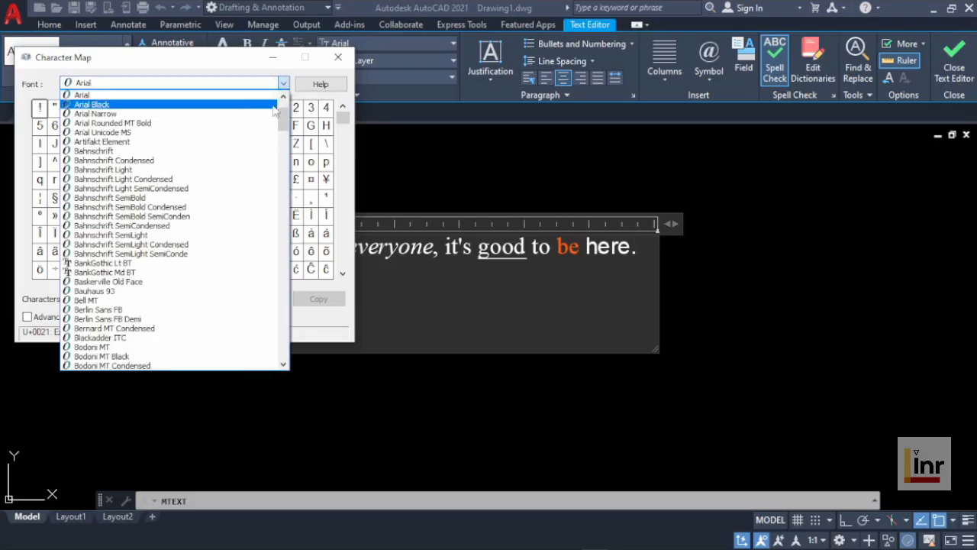
{"action": "left_click_drag", "start_coordinate": [285, 122], "coordinate": [283, 334]}
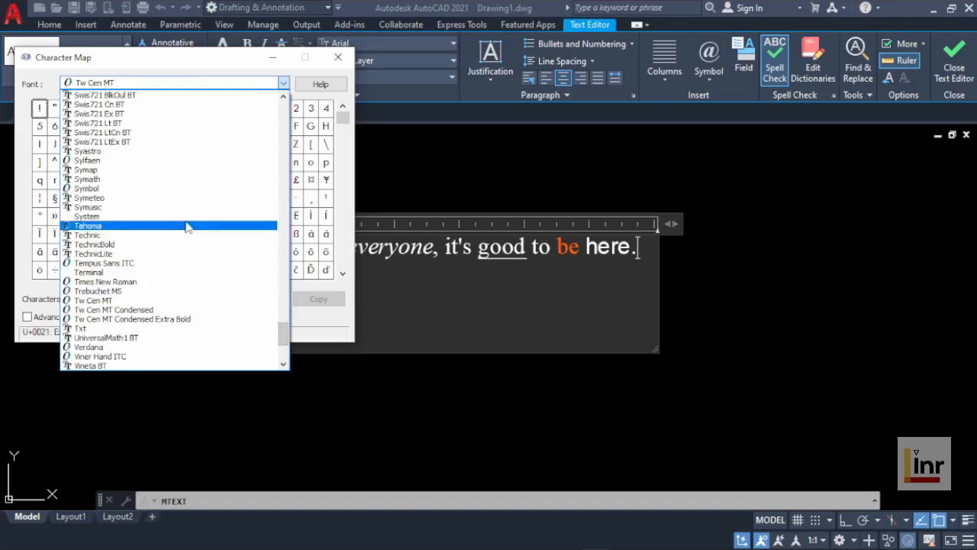
{"action": "left_click", "coordinate": [149, 281]}
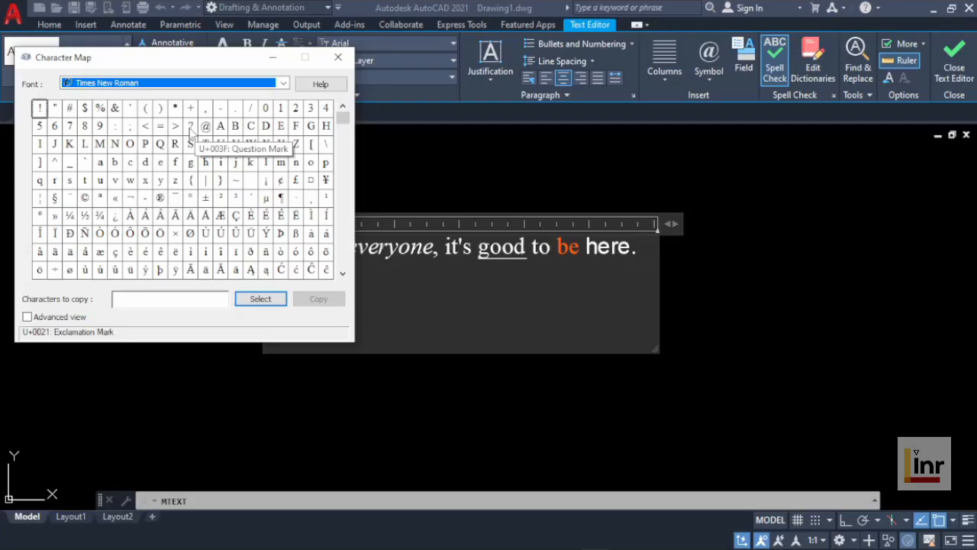
Step: Copy the question mark character from the Character Map and paste it after "here." in the text
{"action": "left_click", "coordinate": [190, 131]}
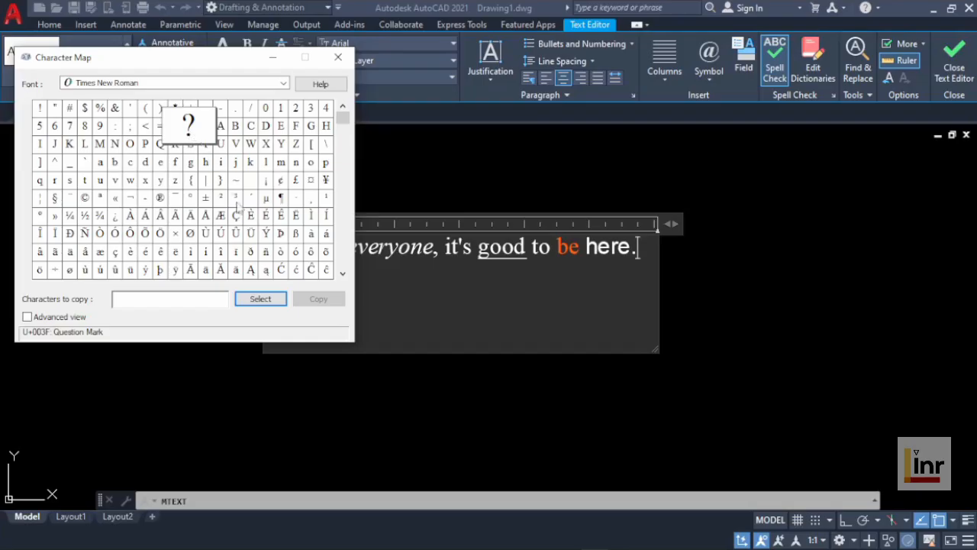
{"action": "left_click", "coordinate": [261, 300]}
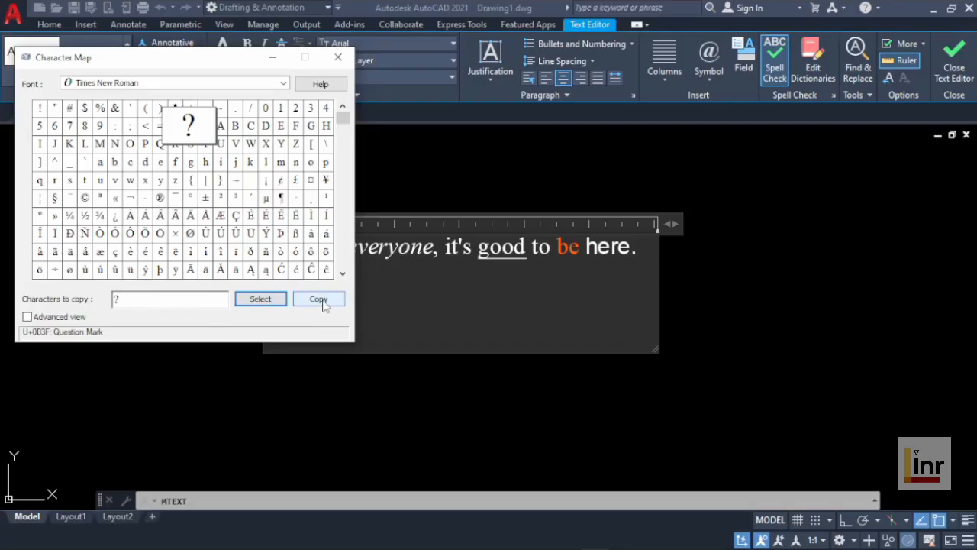
{"action": "left_click", "coordinate": [323, 302]}
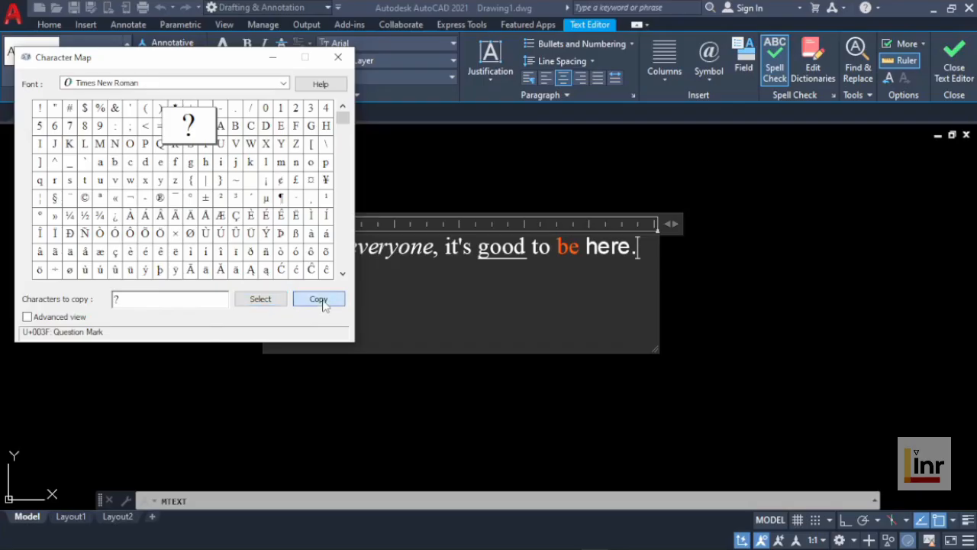
{"action": "left_click", "coordinate": [338, 59]}
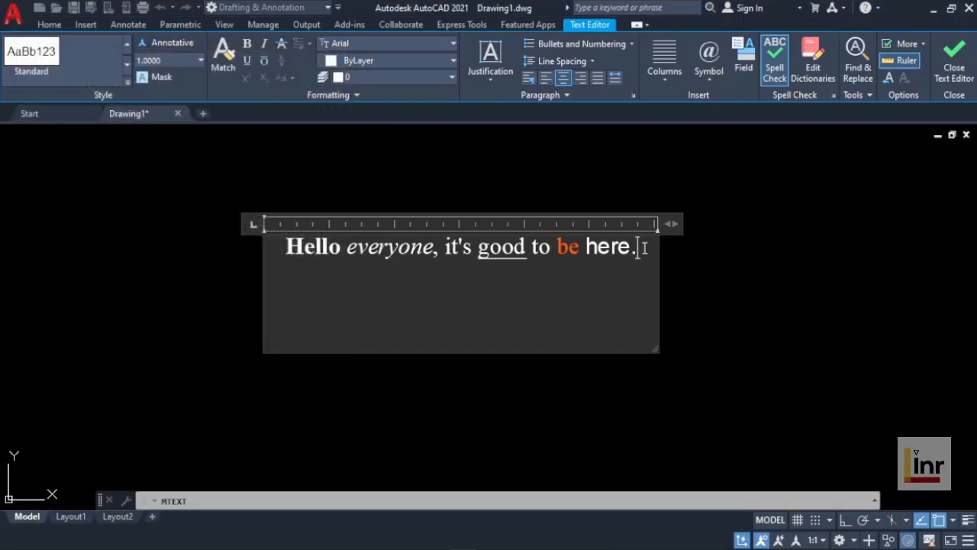
{"action": "right_click", "coordinate": [644, 247]}
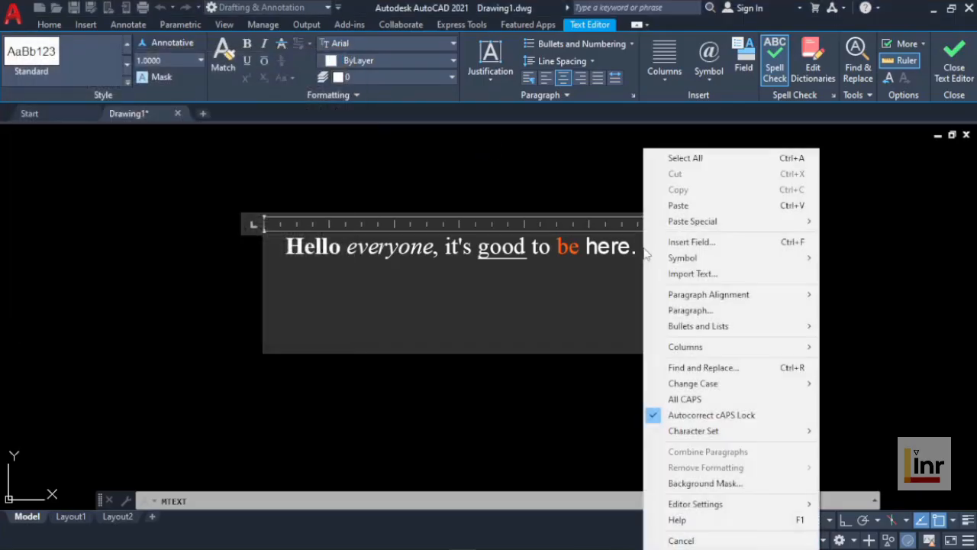
{"action": "left_click", "coordinate": [678, 205]}
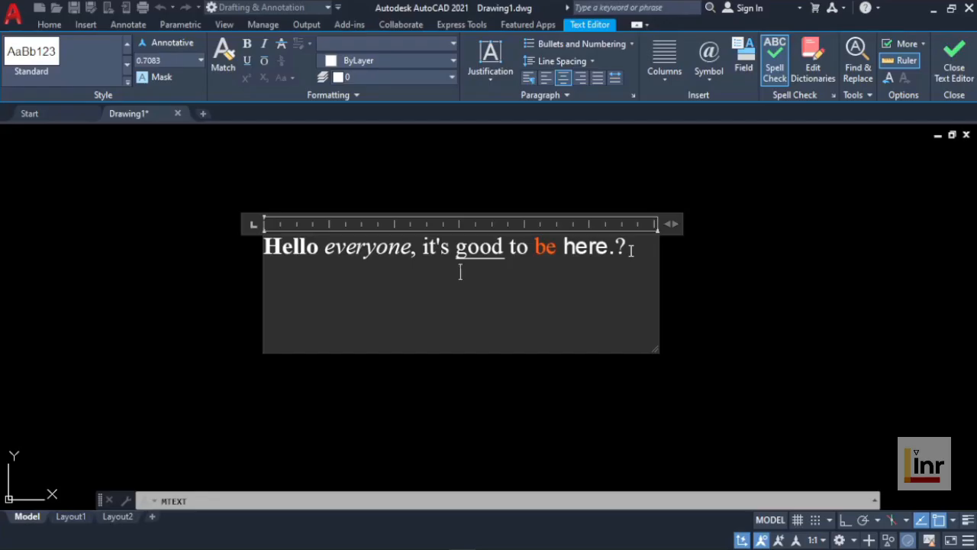
Step: Import the desktop text file "Linr Mtext sample" on a new line below the first sentence
{"action": "key", "text": "Return"}
{"action": "left_click", "coordinate": [868, 96]}
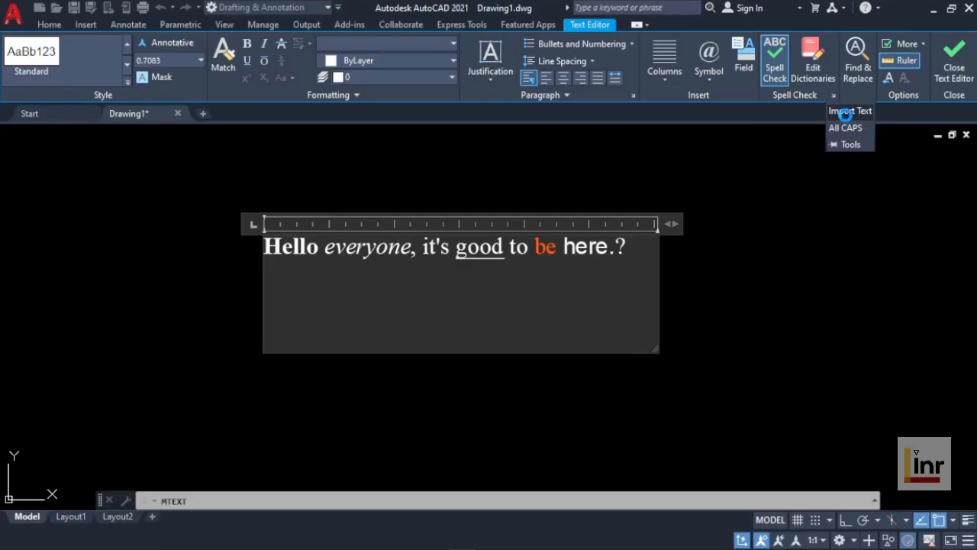
{"action": "left_click", "coordinate": [845, 112]}
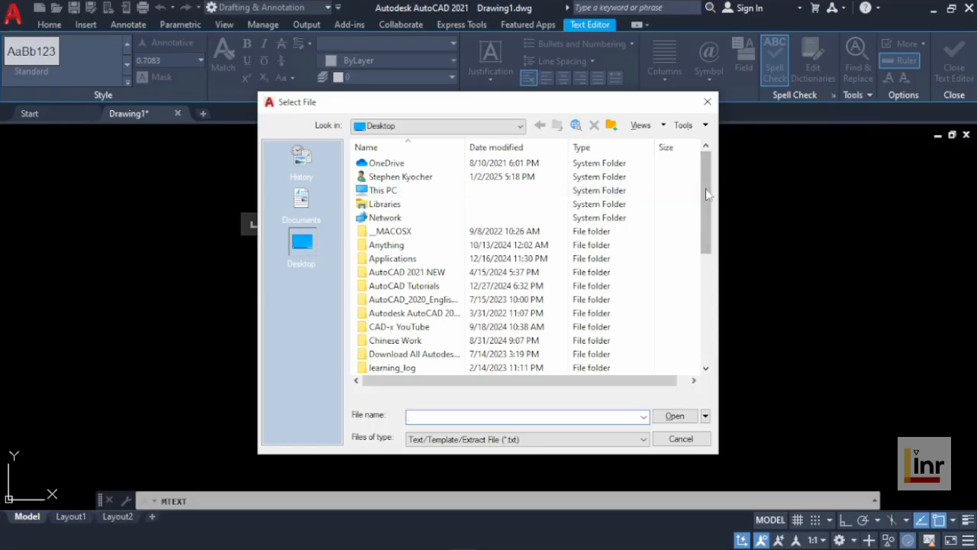
{"action": "left_click_drag", "start_coordinate": [707, 195], "coordinate": [710, 305]}
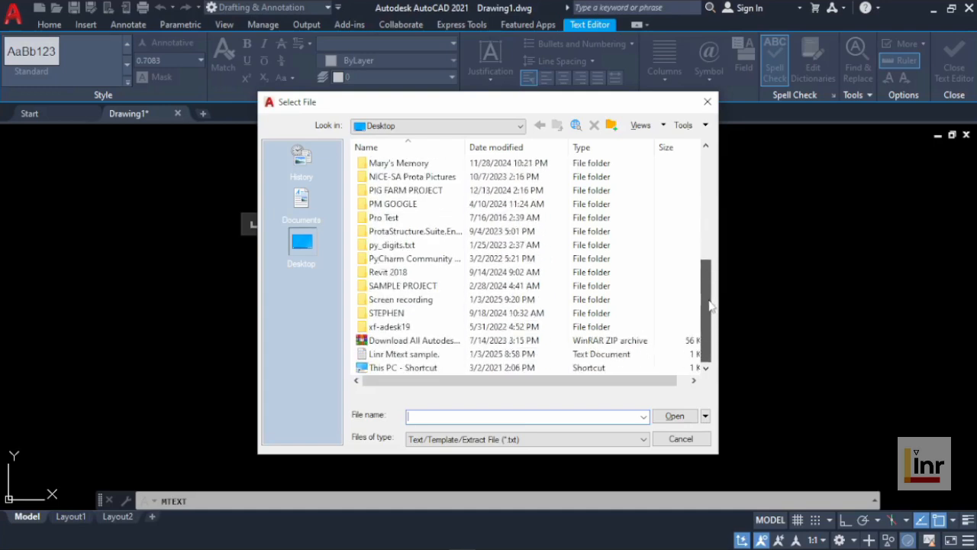
{"action": "left_click", "coordinate": [446, 355]}
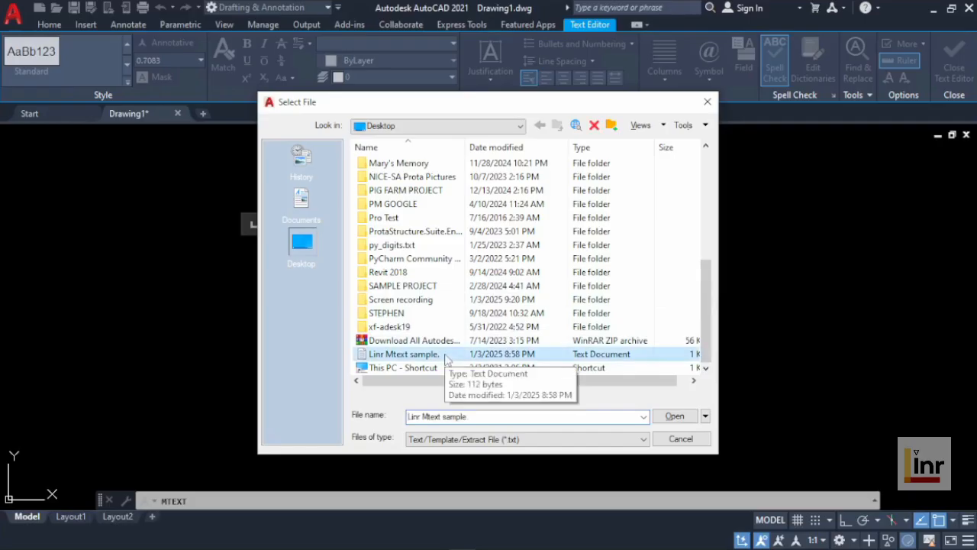
{"action": "left_click", "coordinate": [671, 417]}
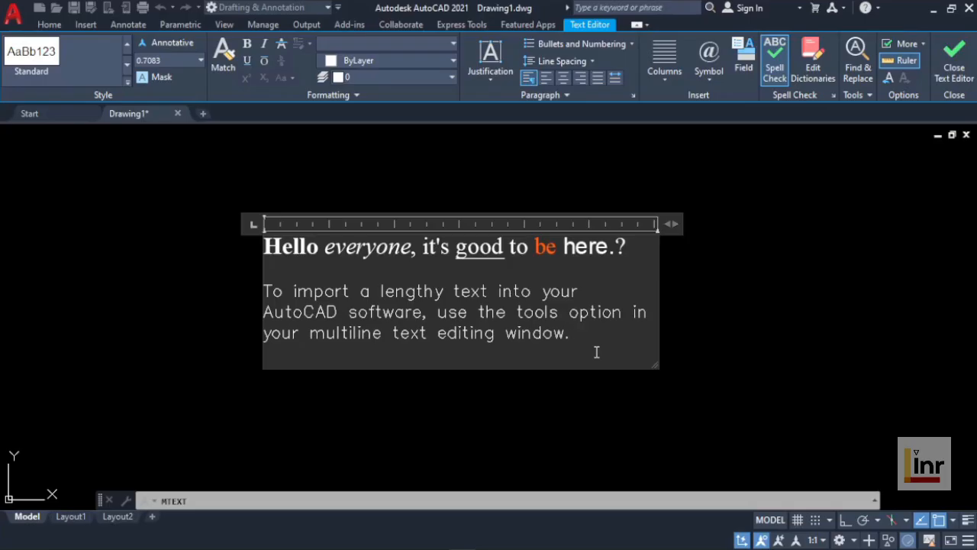
Step: Change the font of the imported paragraph to Times New Roman
{"action": "left_click_drag", "start_coordinate": [589, 338], "coordinate": [266, 289]}
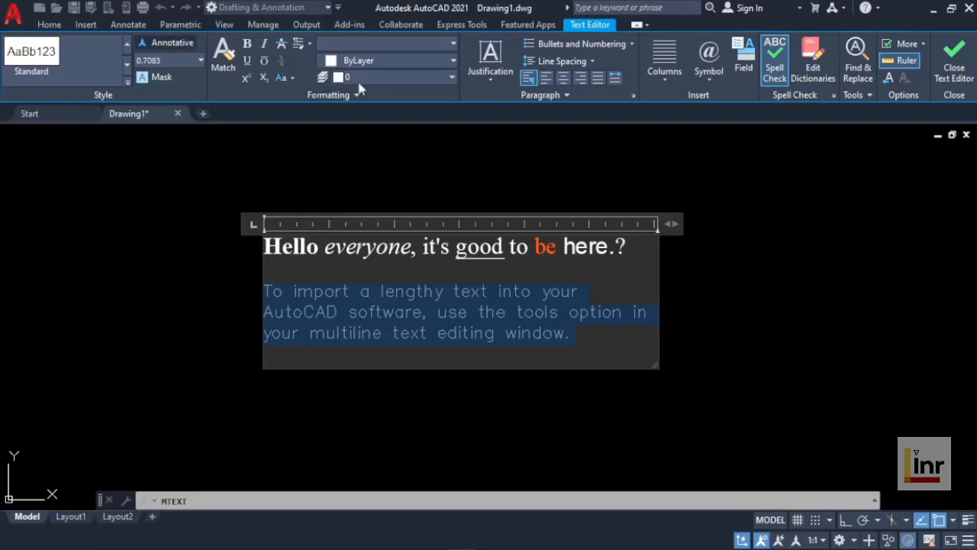
{"action": "left_click", "coordinate": [455, 45]}
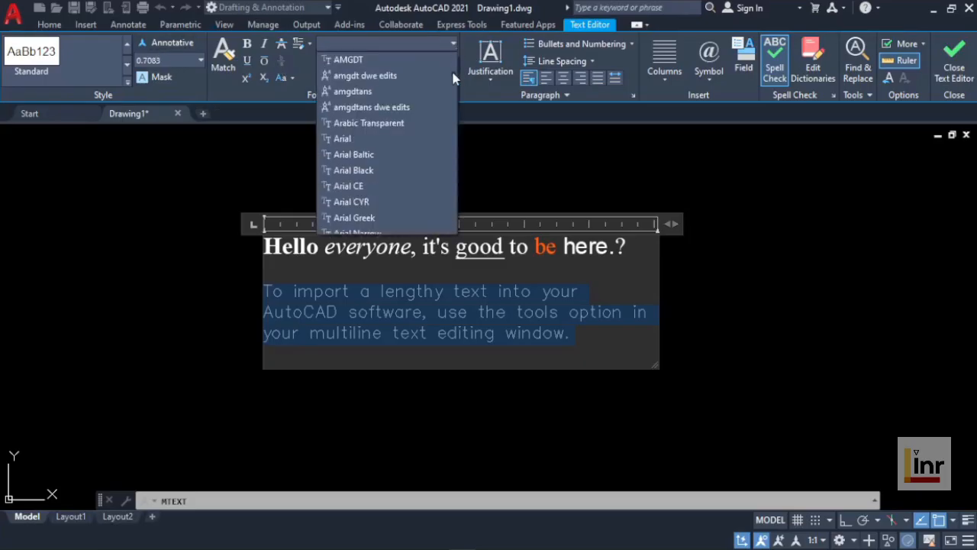
{"action": "left_click_drag", "start_coordinate": [452, 79], "coordinate": [455, 218]}
{"action": "left_click", "coordinate": [401, 171]}
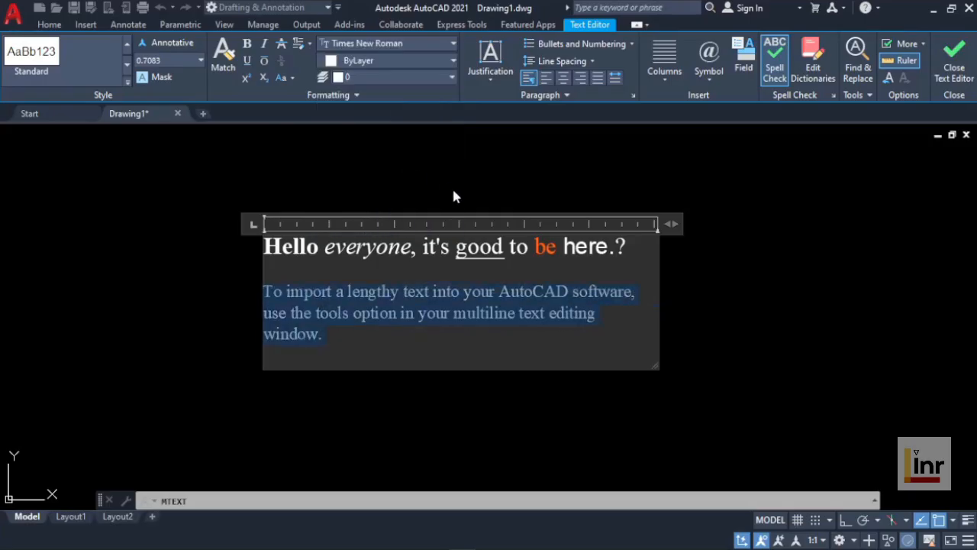
Step: Set the imported paragraph's text height to 1, and color the first sentence from "Hello" through "here." orange 205,105,40
{"action": "left_click", "coordinate": [378, 342]}
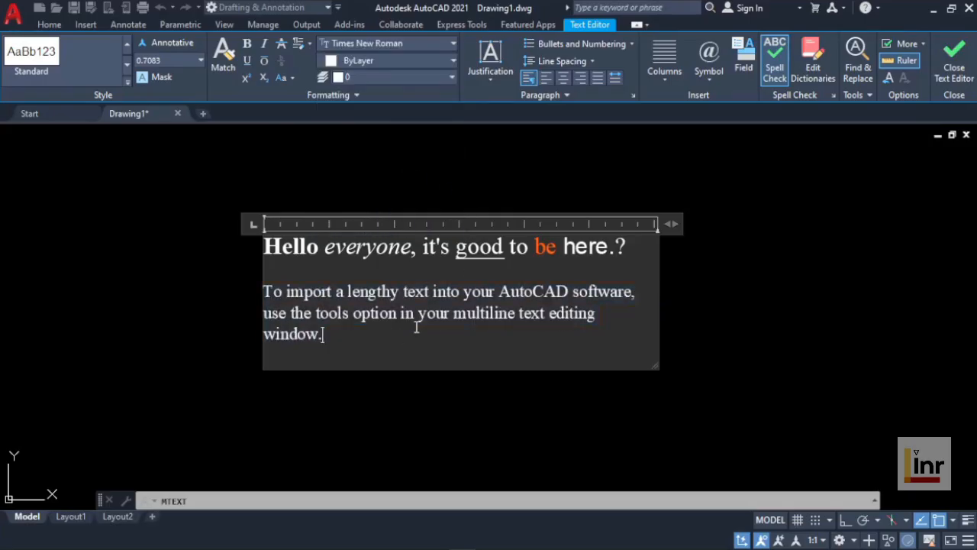
{"action": "left_click", "coordinate": [612, 246]}
{"action": "left_click_drag", "start_coordinate": [612, 246], "coordinate": [264, 246]}
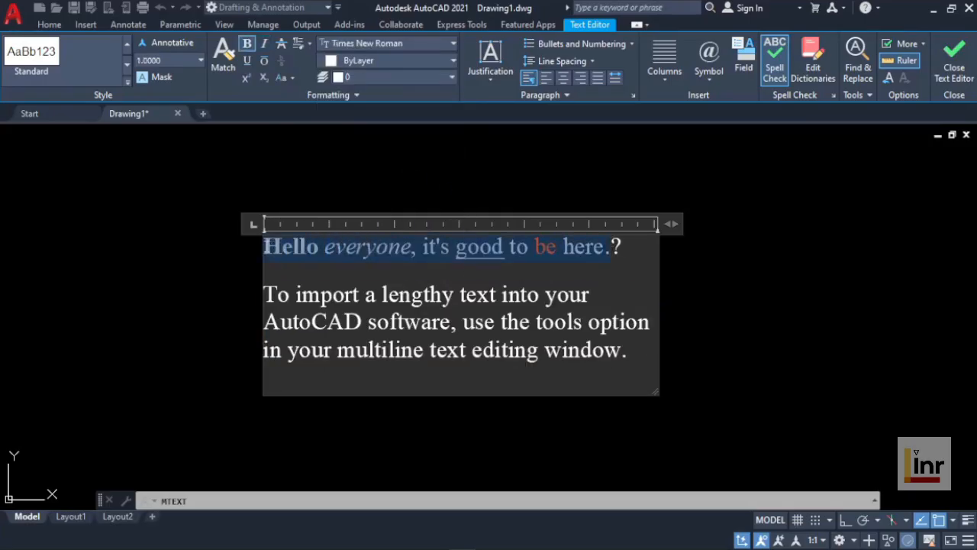
{"action": "left_click", "coordinate": [454, 63]}
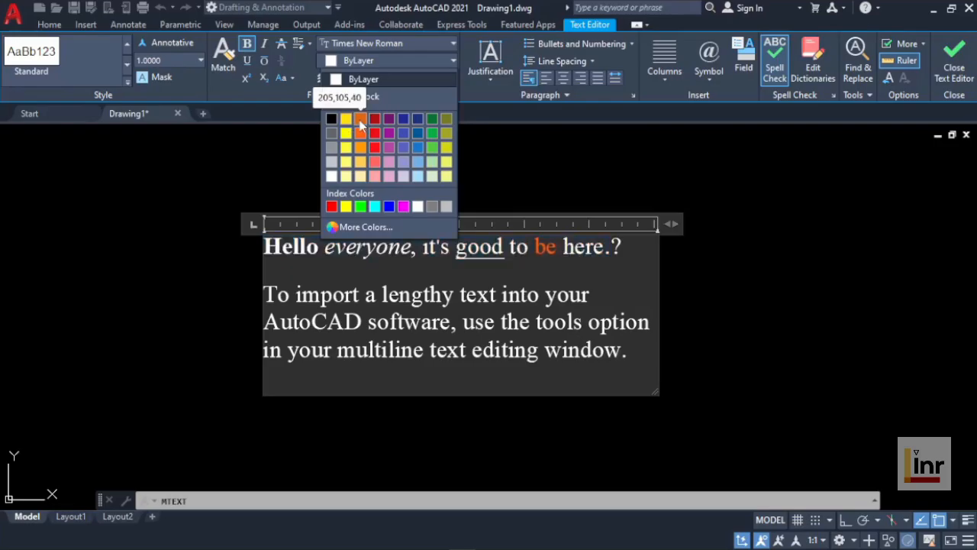
{"action": "left_click", "coordinate": [360, 119]}
{"action": "left_click", "coordinate": [634, 262]}
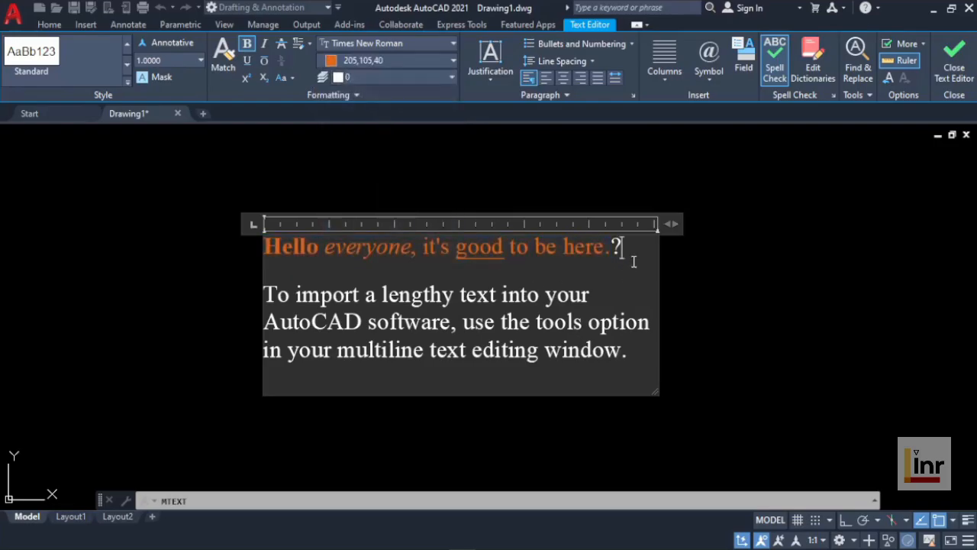
Step: Finish editing the multiline text and exit the text editor
{"action": "left_click", "coordinate": [621, 297]}
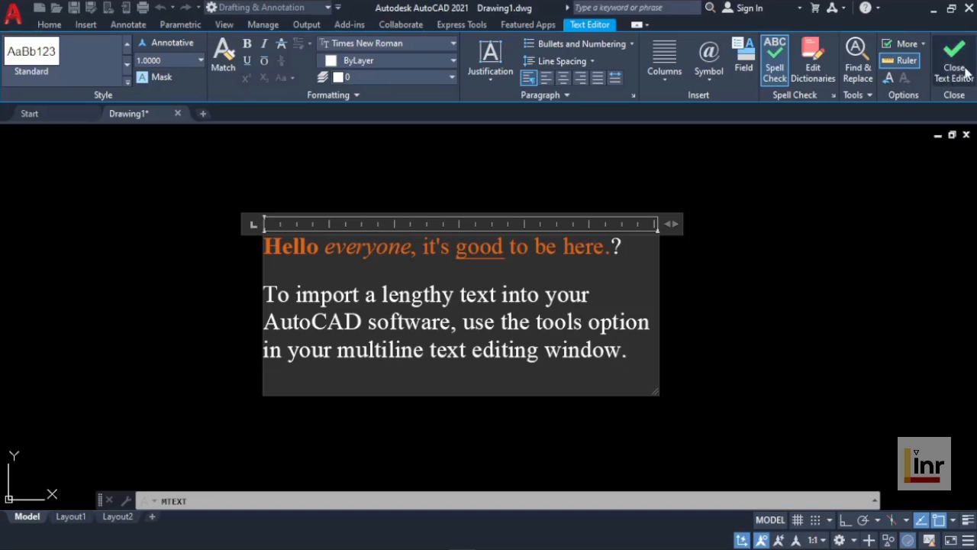
{"action": "left_click", "coordinate": [733, 298]}
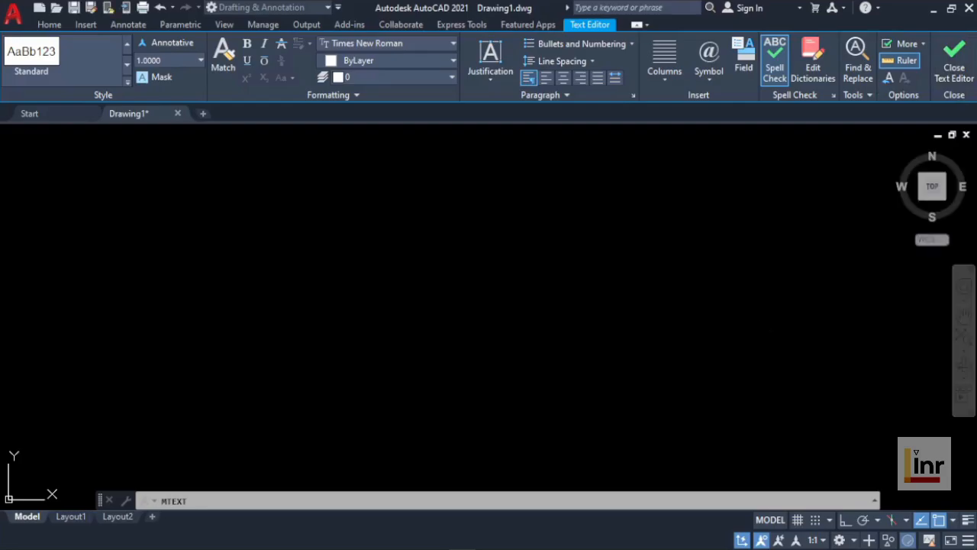